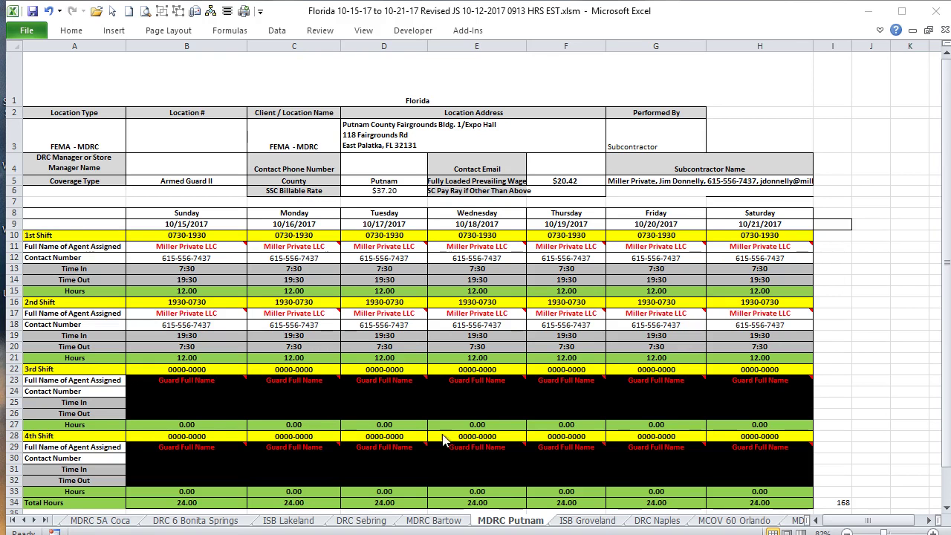
Flip through the ISB Lakeland, DRC 6 Bonita Springs, MDRC 5A Coca and DRC Sebring sheets, ending on MDRC Bartow
left_click(282, 521)
left_click(199, 520)
left_click(125, 521)
left_click(357, 521)
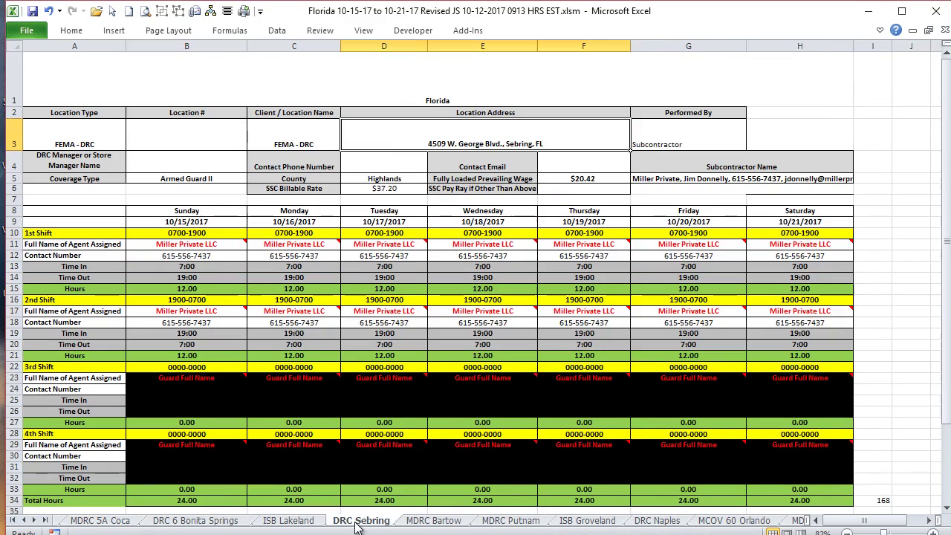
left_click(436, 522)
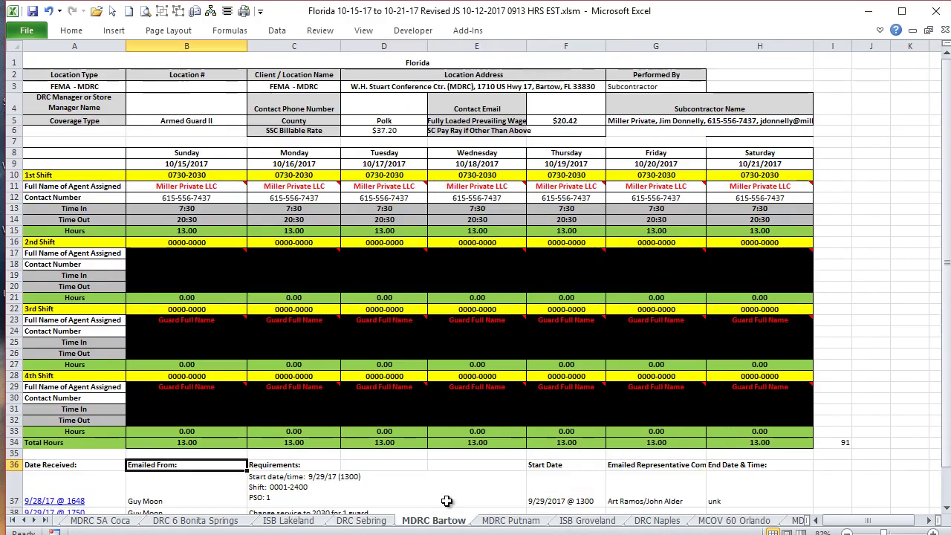
key("ctrl+Tab")
left_click(268, 521)
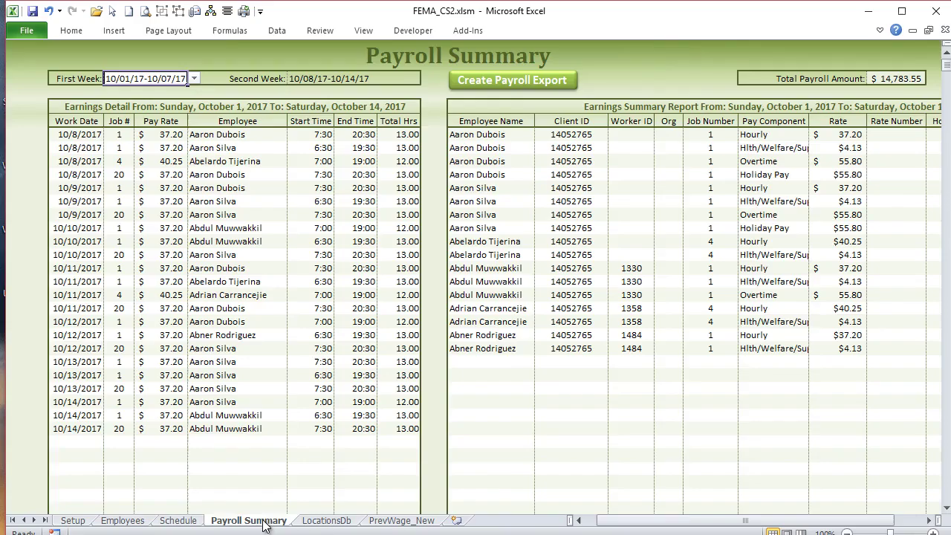
left_click(310, 523)
left_click(190, 523)
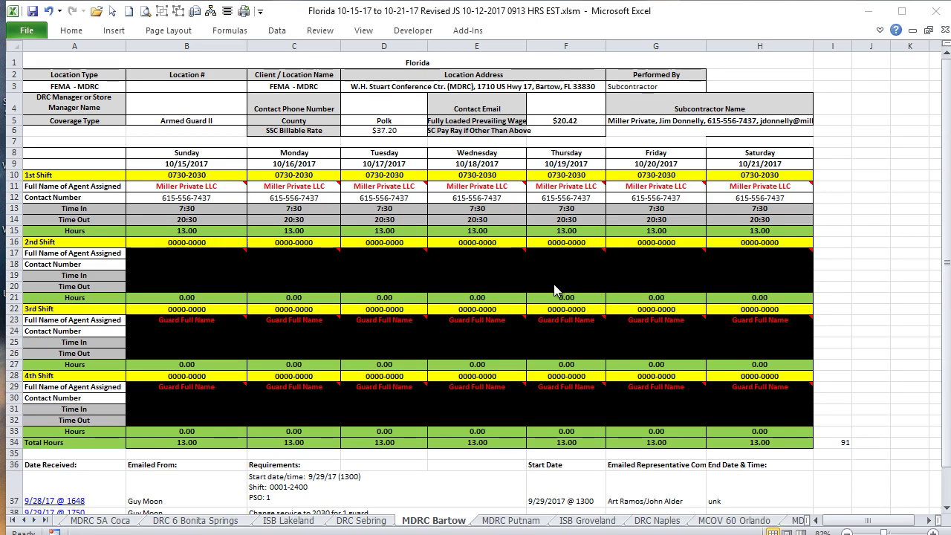
Return to the Florida workbook and show its MDRC 5A Coca sheet
key("alt+Tab")
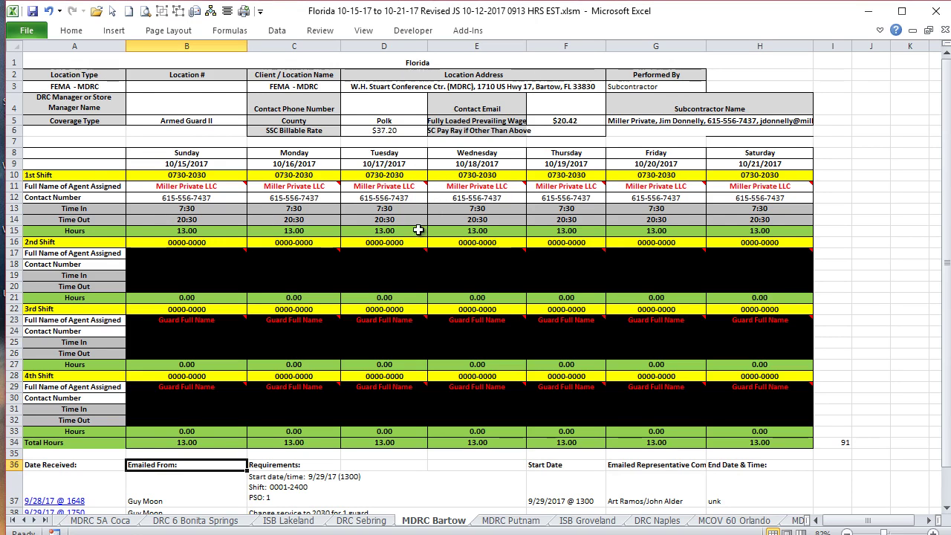
left_click(115, 520)
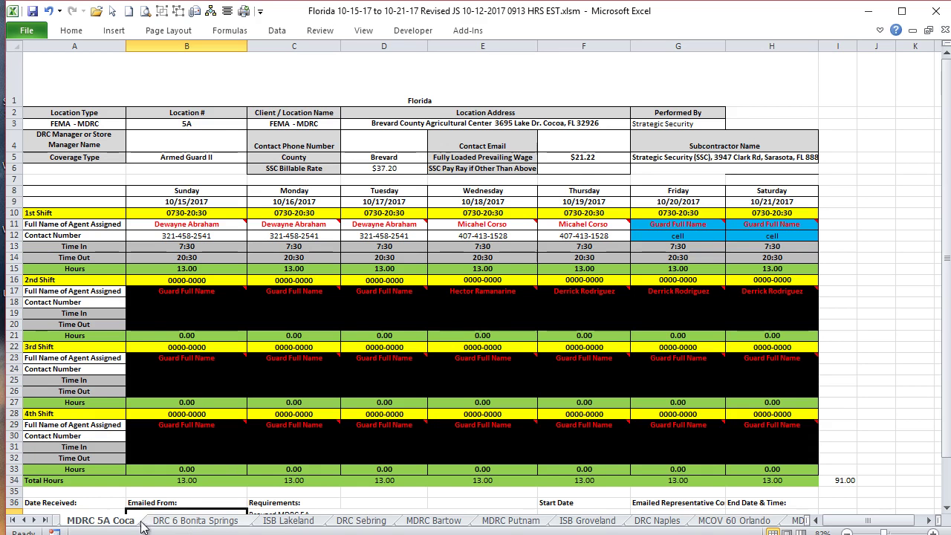
Open the ISB Lakeland sheet, read cell B11's note and scroll through its ten 12-hour shifts
left_click(176, 523)
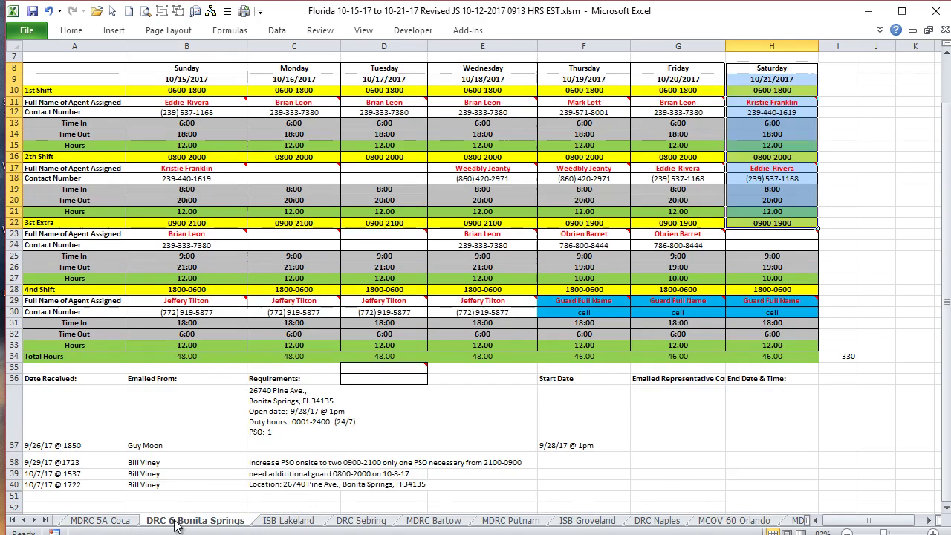
left_click(286, 521)
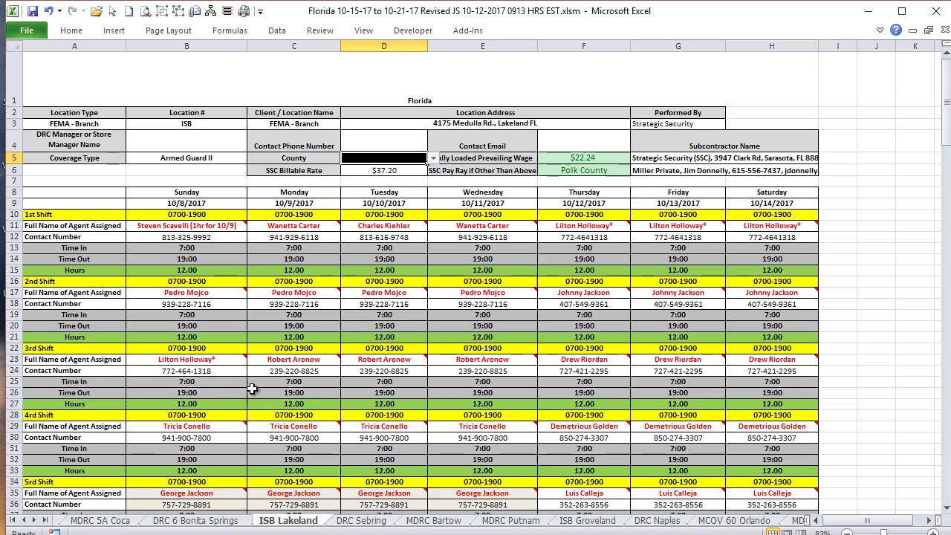
left_click(154, 227)
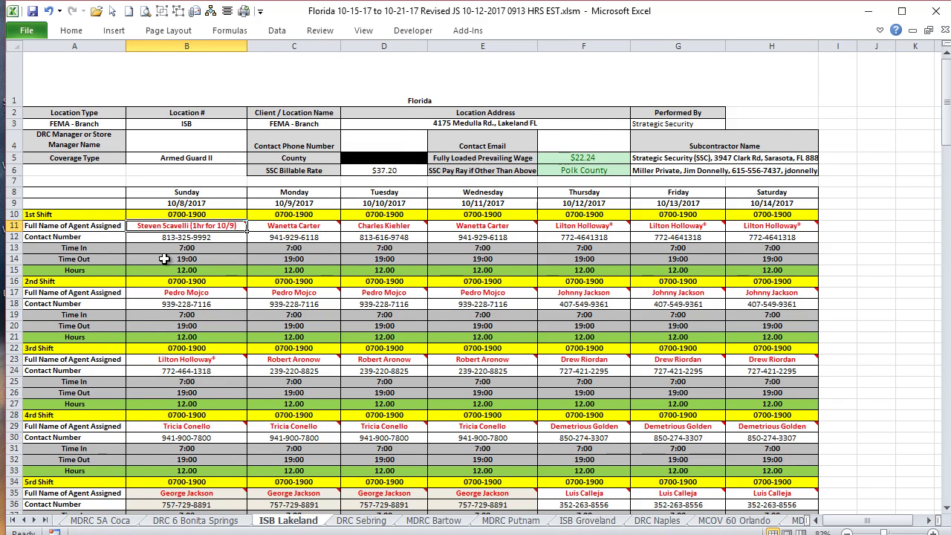
scroll(164, 259, "down", 1)
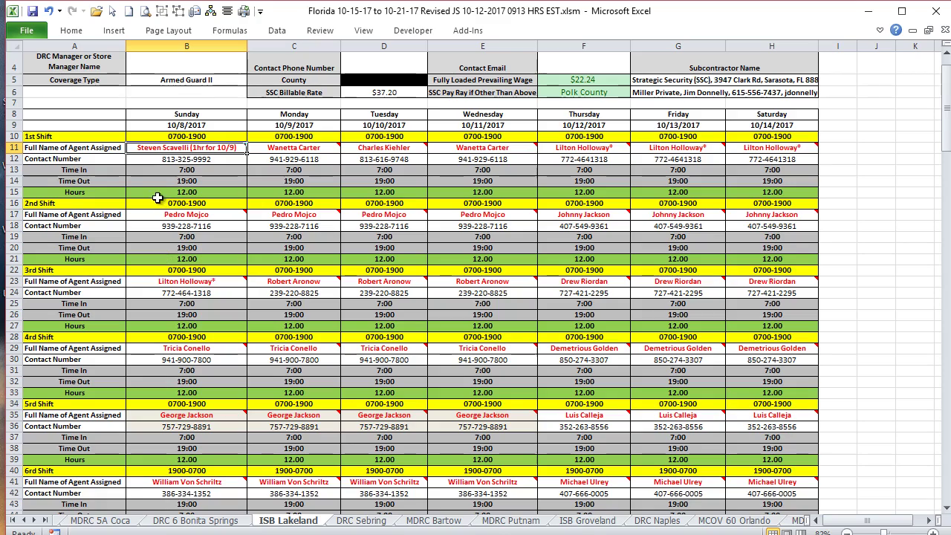
scroll(166, 262, "down", 3)
scroll(166, 261, "down", 8)
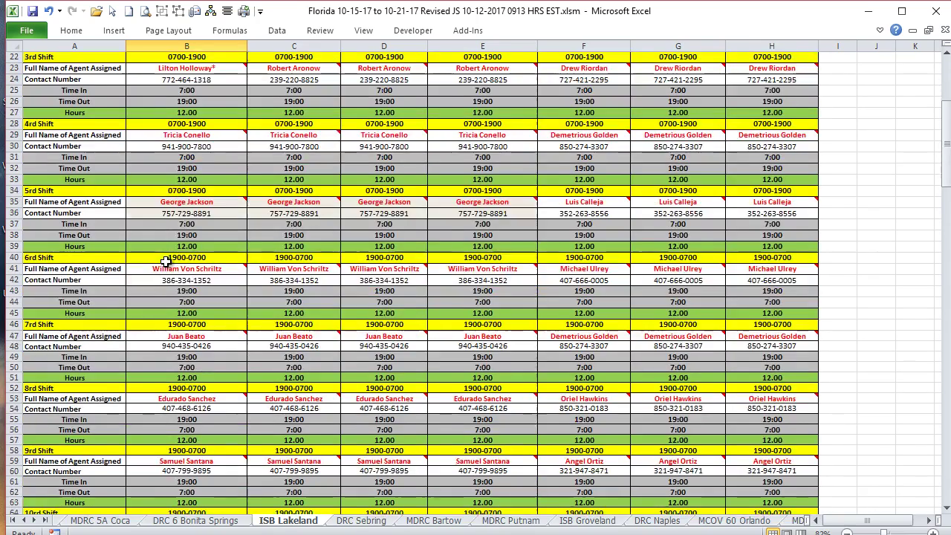
scroll(164, 262, "up", 11)
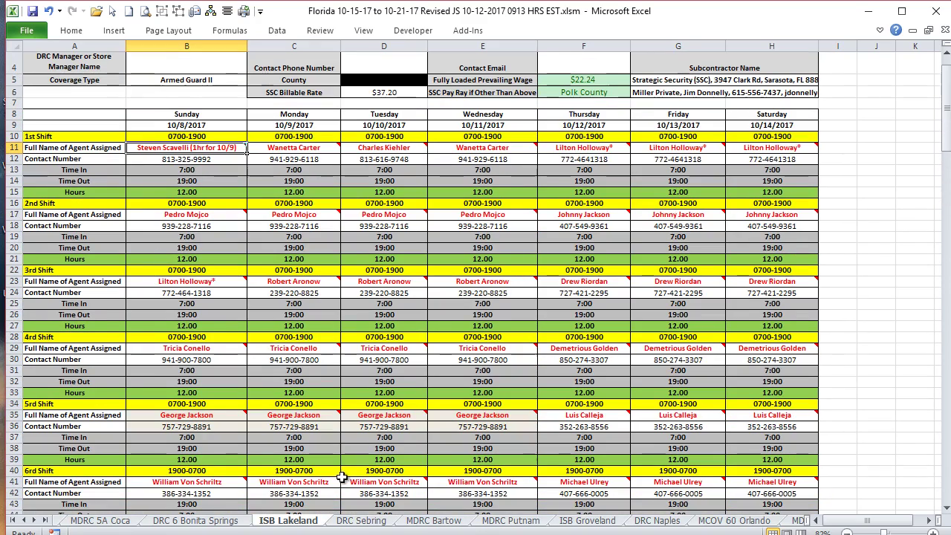
Open the DRC Sebring sheet and scroll down to its requirements notes and back up
left_click(360, 521)
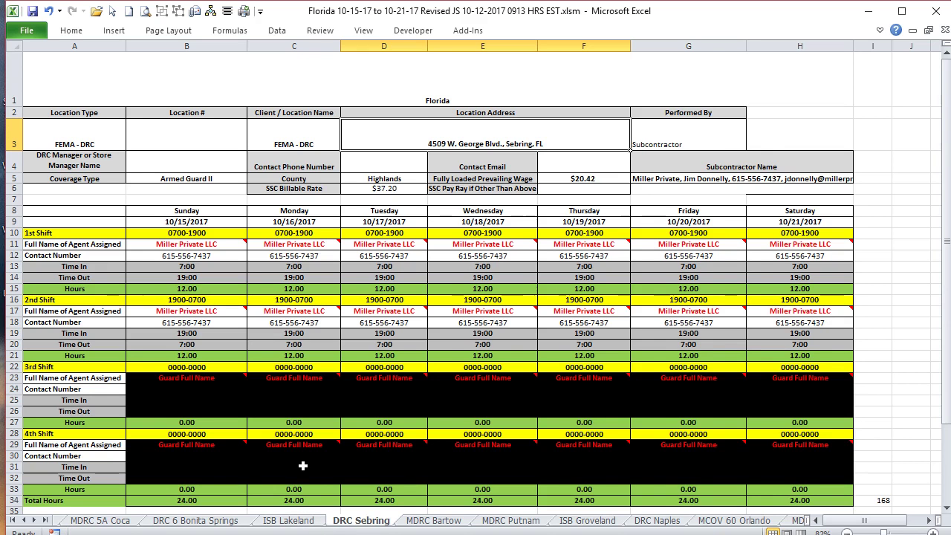
scroll(303, 466, "down", 3)
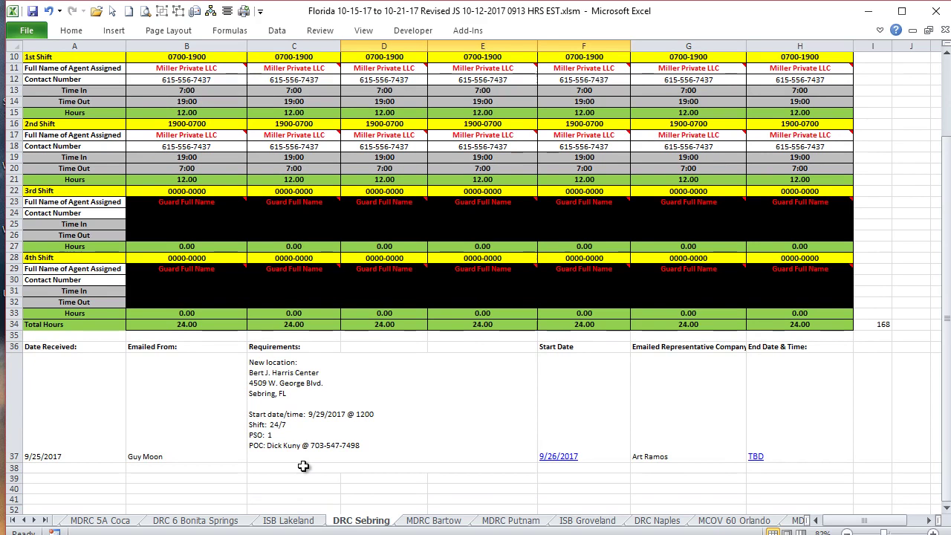
scroll(303, 466, "up", 3)
scroll(303, 466, "down", 2)
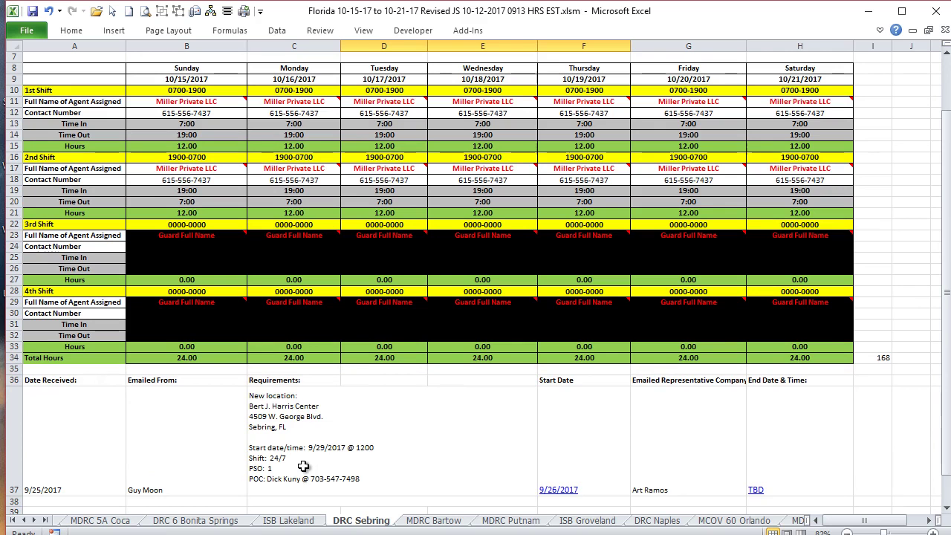
scroll(303, 466, "up", 2)
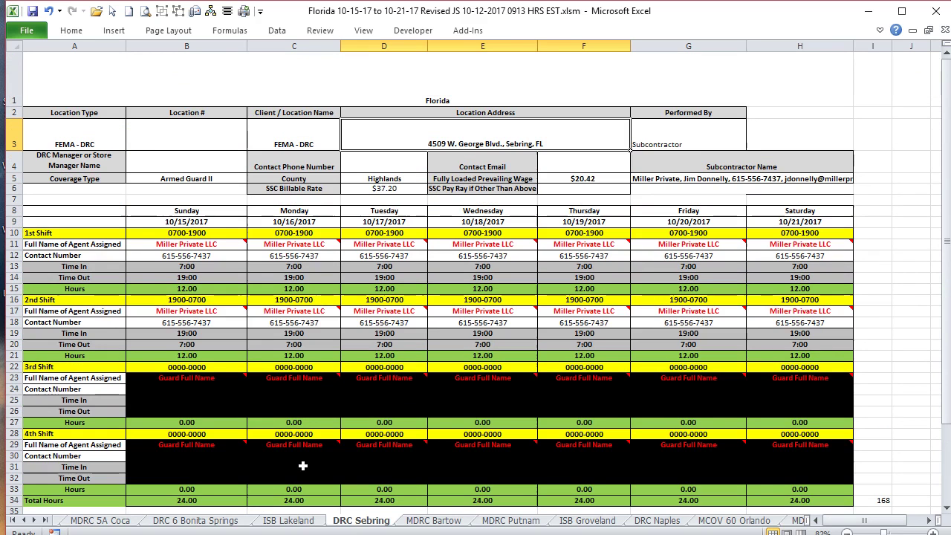
Scroll the sheet tabs left past MDRC 5A Coca and review the Branch 5 Miami sheet
left_click(87, 522)
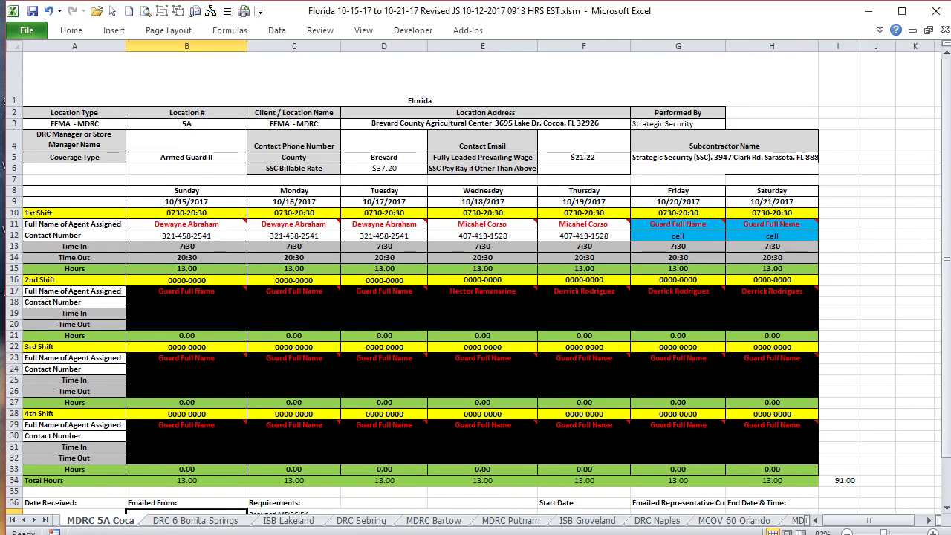
left_click(25, 520)
left_click(24, 519)
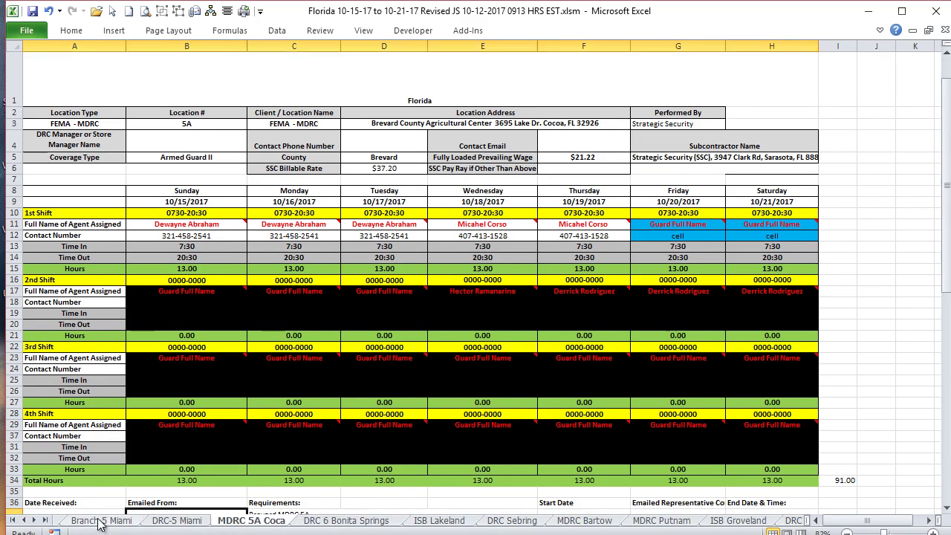
left_click(97, 521)
scroll(126, 466, "down", 12)
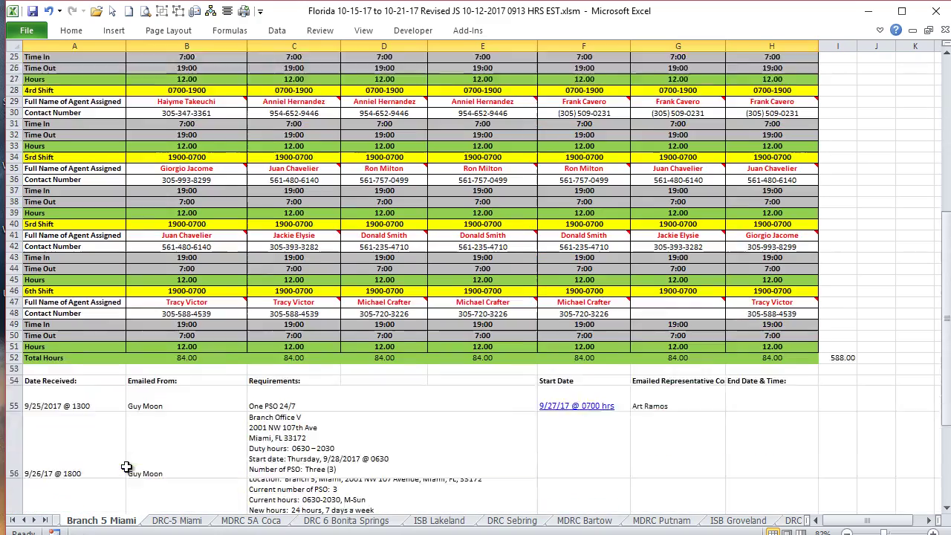
scroll(165, 434, "up", 11)
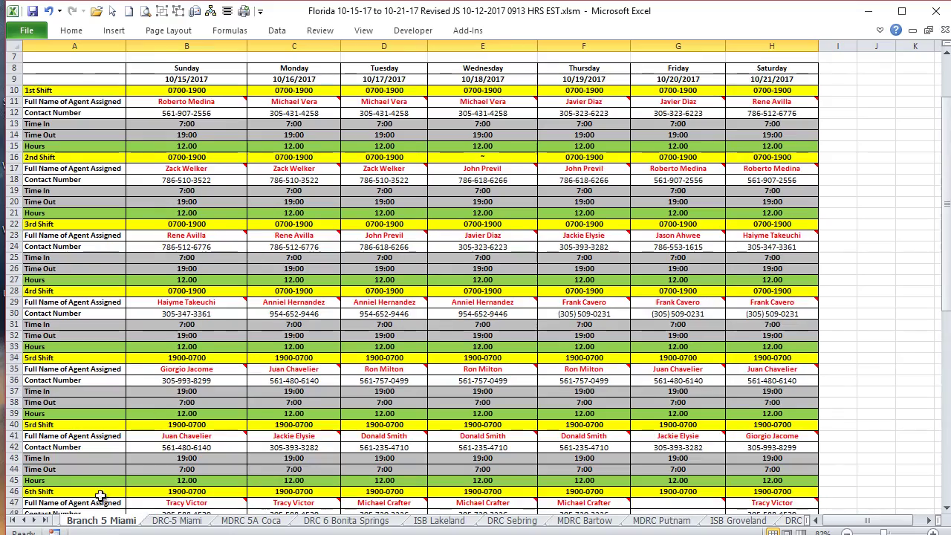
Open the RFO Tampa sheet and scroll through its 0600–1400 and 1400–2200 shifts and requirements
left_click(25, 520)
left_click(89, 520)
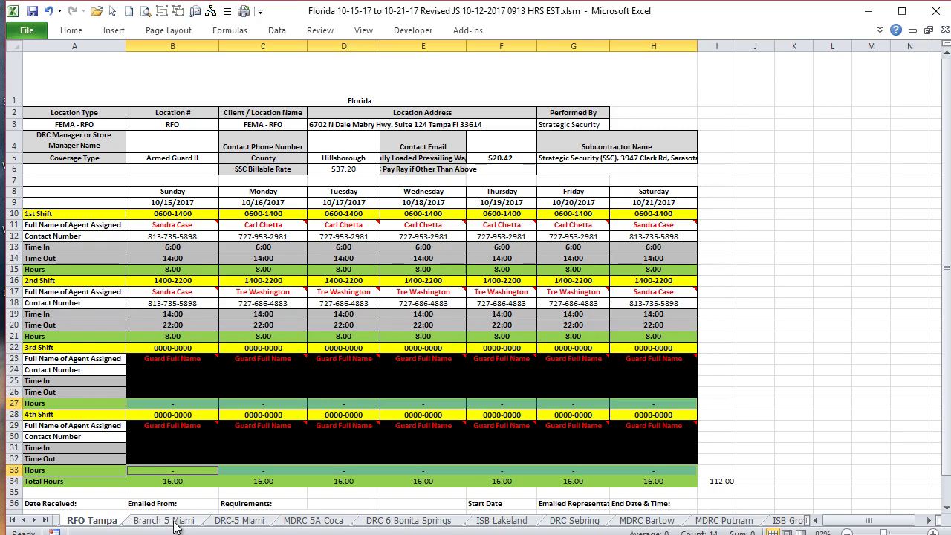
scroll(174, 474, "down", 3)
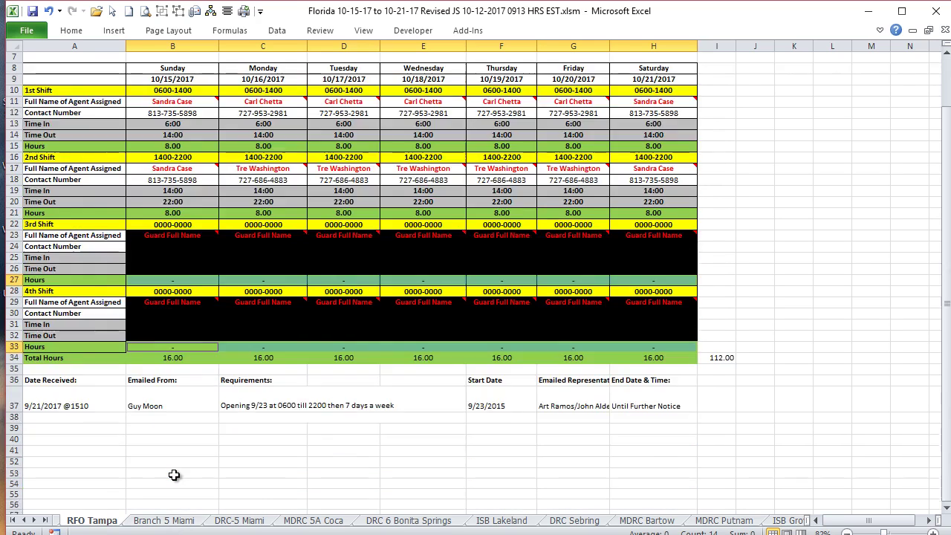
scroll(174, 474, "up", 3)
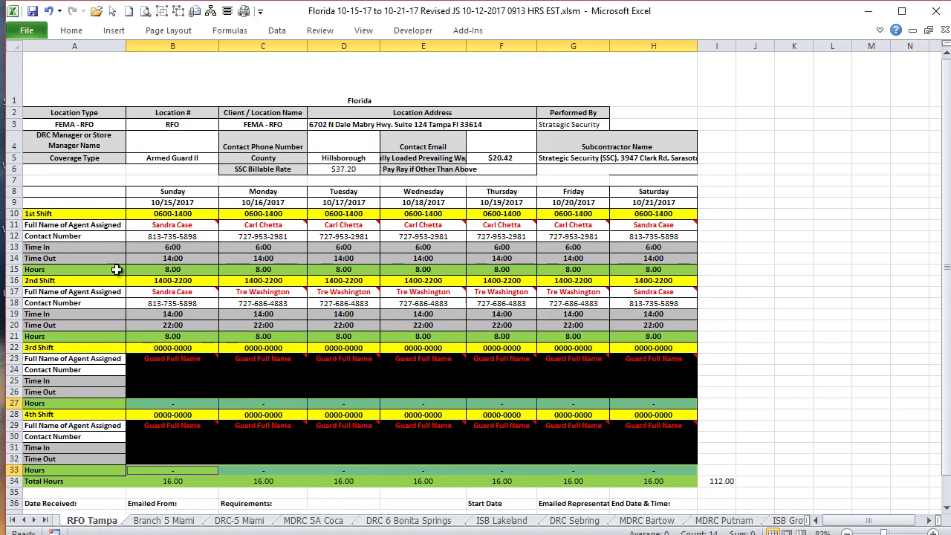
scroll(113, 279, "down", 1)
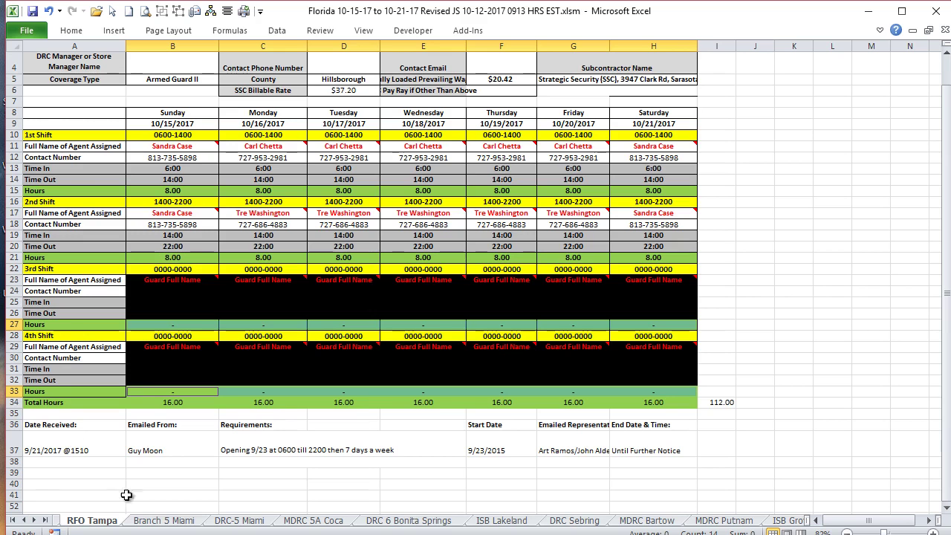
Step through the Branch 5 Miami, DRC-5 Miami, MDRC 5A Coca, DRC 6 Bonita Springs and ISB Lakeland sheets
left_click(153, 522)
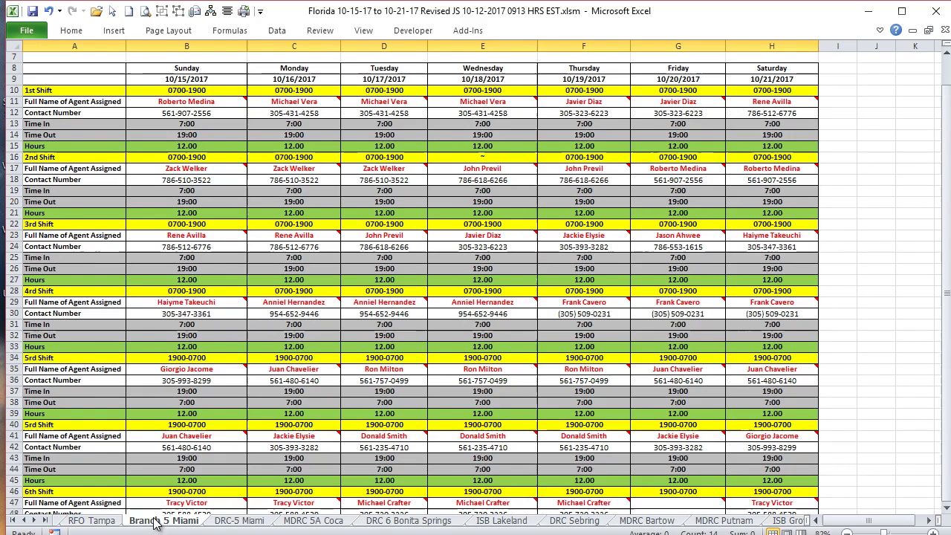
left_click(245, 523)
left_click(309, 520)
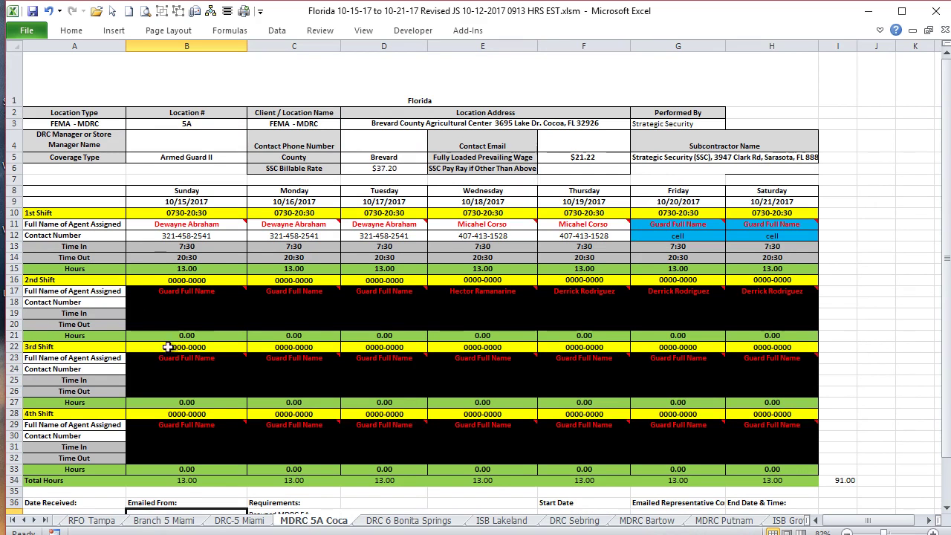
scroll(196, 267, "down", 1)
scroll(196, 268, "up", 1)
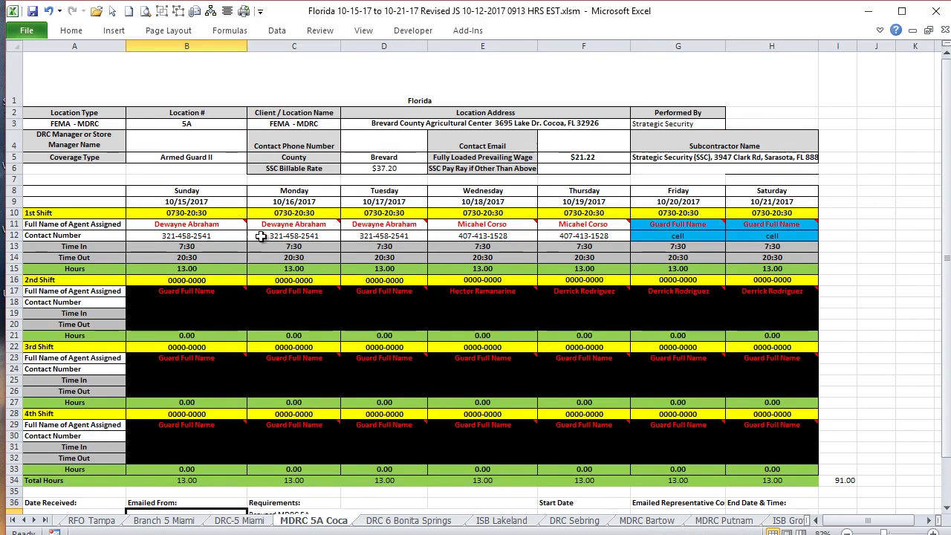
left_click(379, 520)
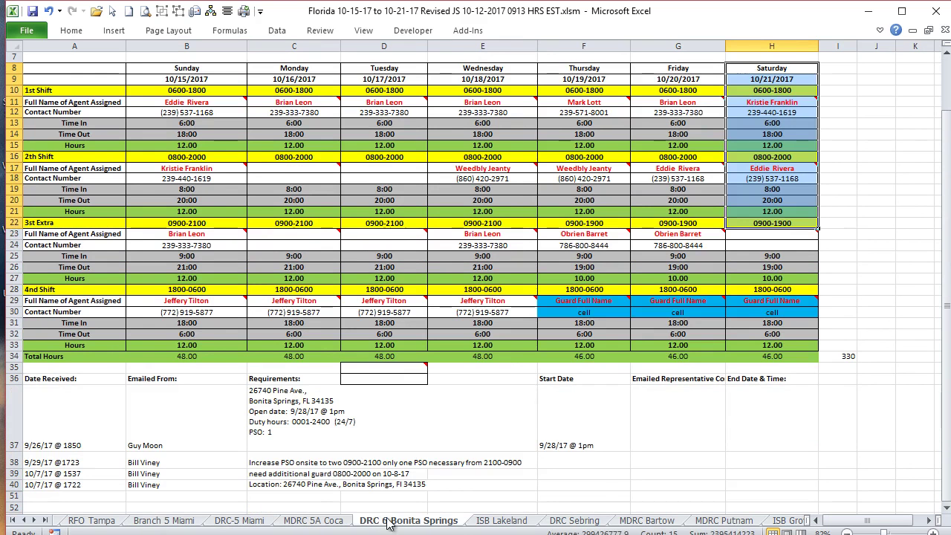
left_click(501, 520)
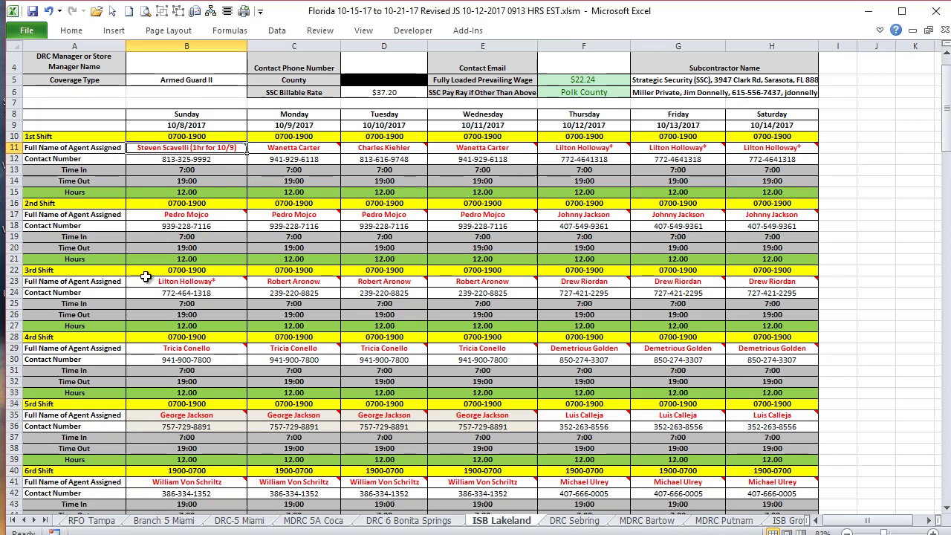
Check ISB Lakeland's 10/8/2017 shift times and E24 contact, then switch to the FEMA_CS2 workbook
mouse_move(273, 281)
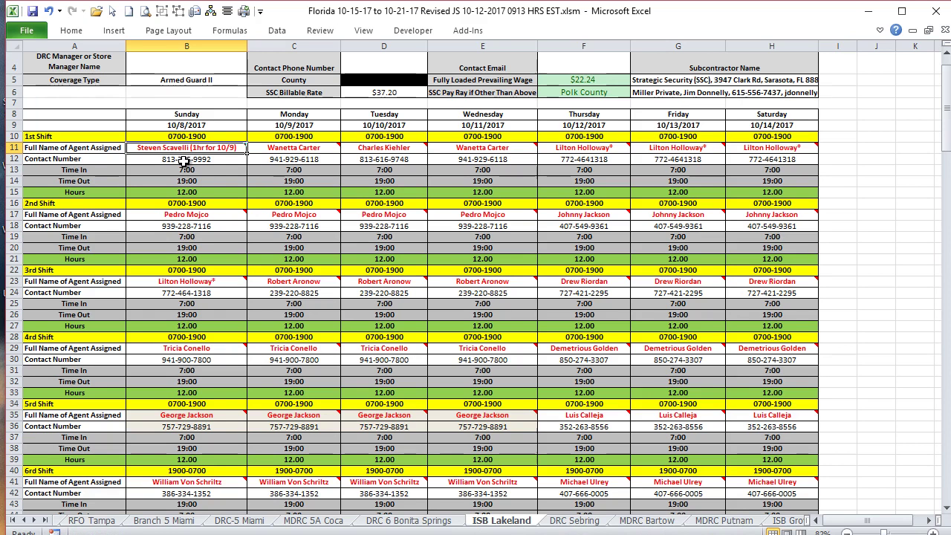
left_click(206, 127)
left_click(264, 139)
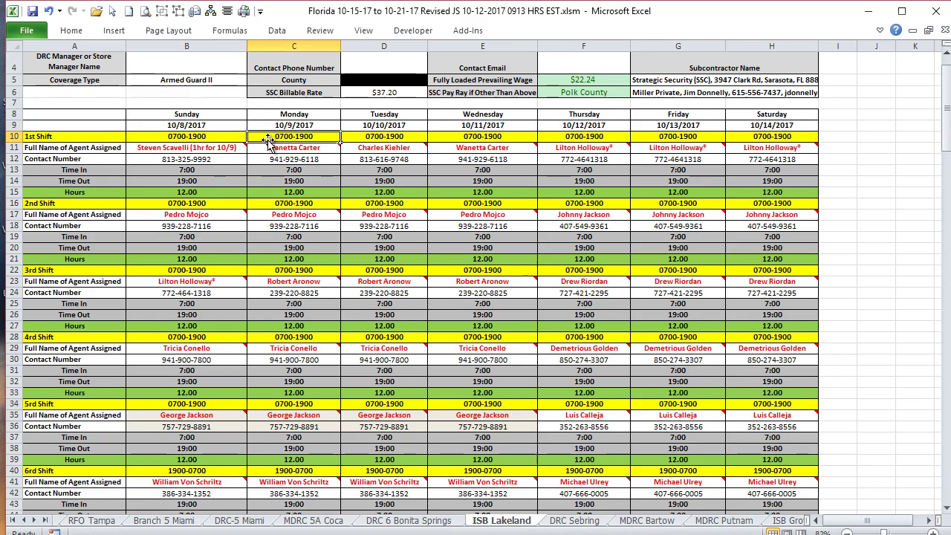
left_click(211, 173)
left_click(212, 180)
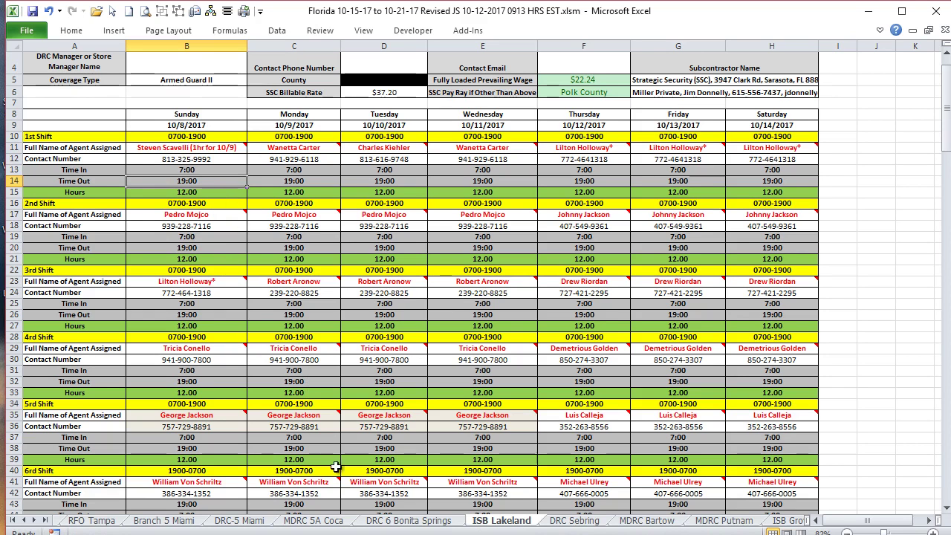
mouse_move(357, 482)
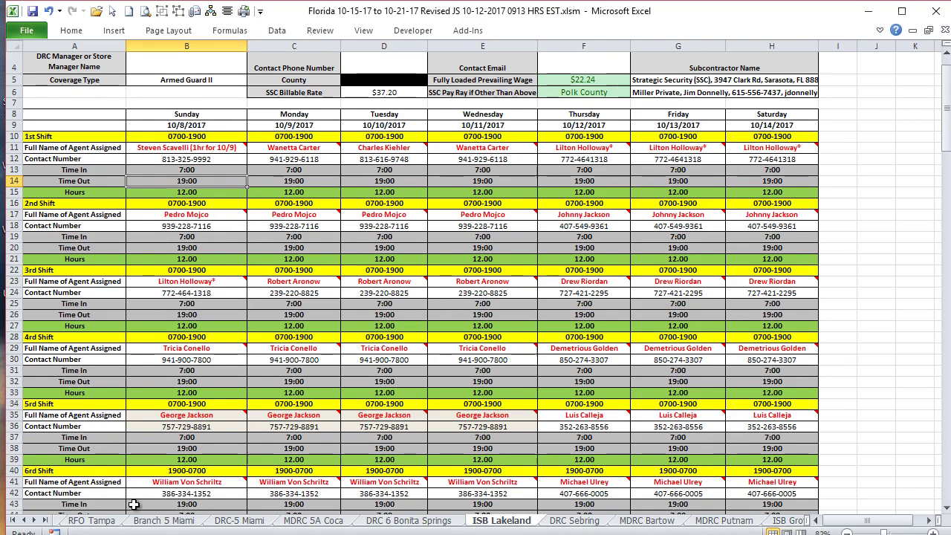
left_click(435, 291)
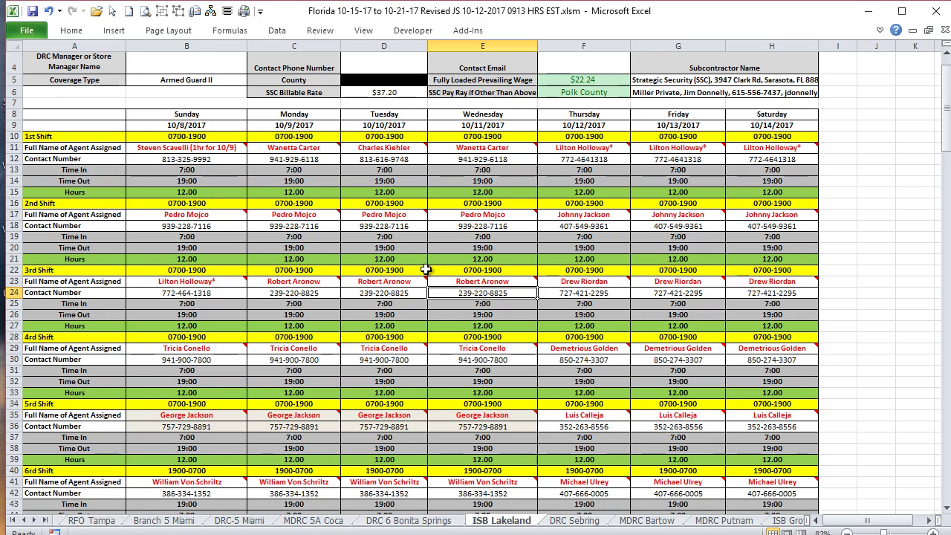
key("ctrl+Tab")
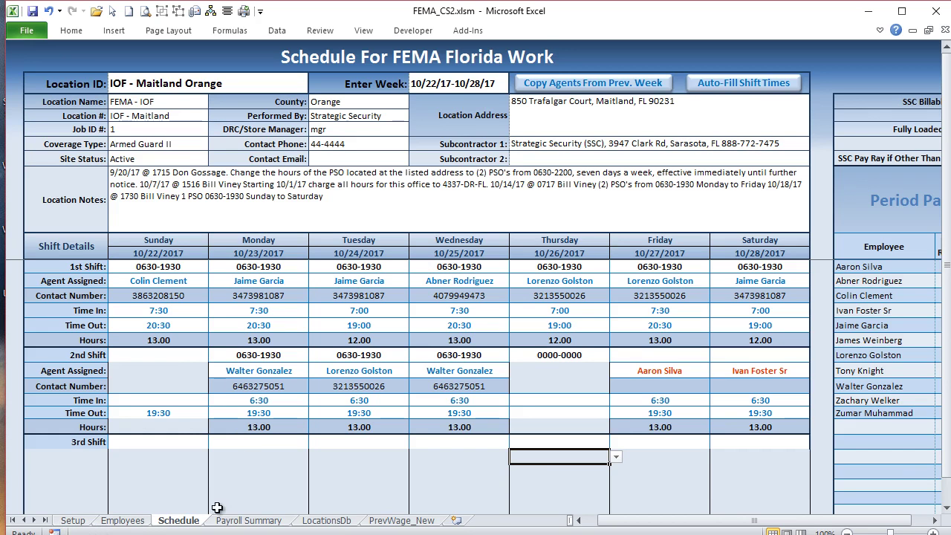
Choose DRC 2-Boynton Beach Palm Beach from the Location ID dropdown
left_click(260, 86)
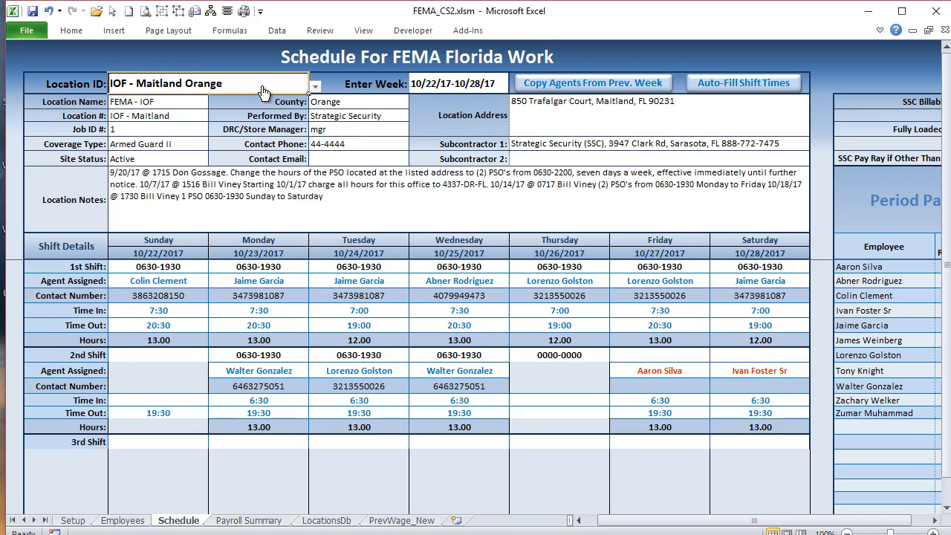
left_click(316, 86)
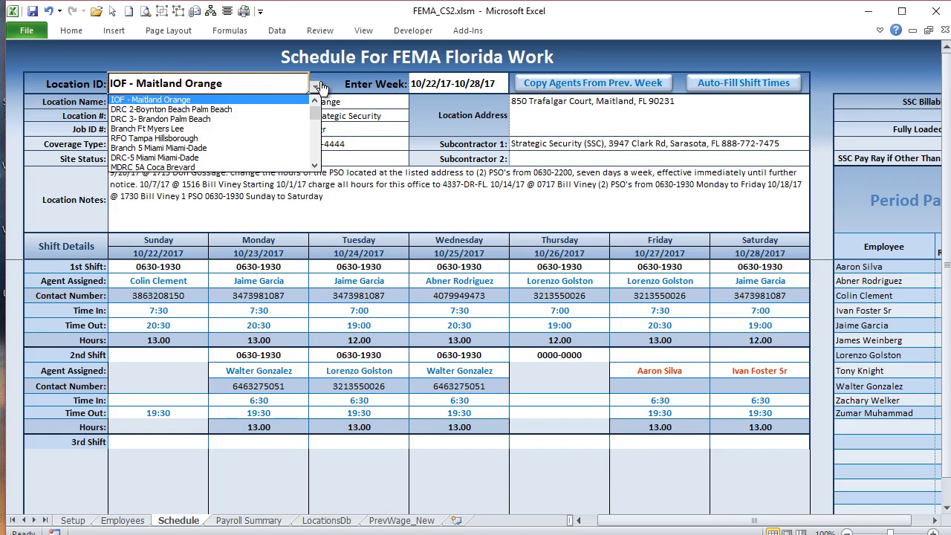
left_click(275, 113)
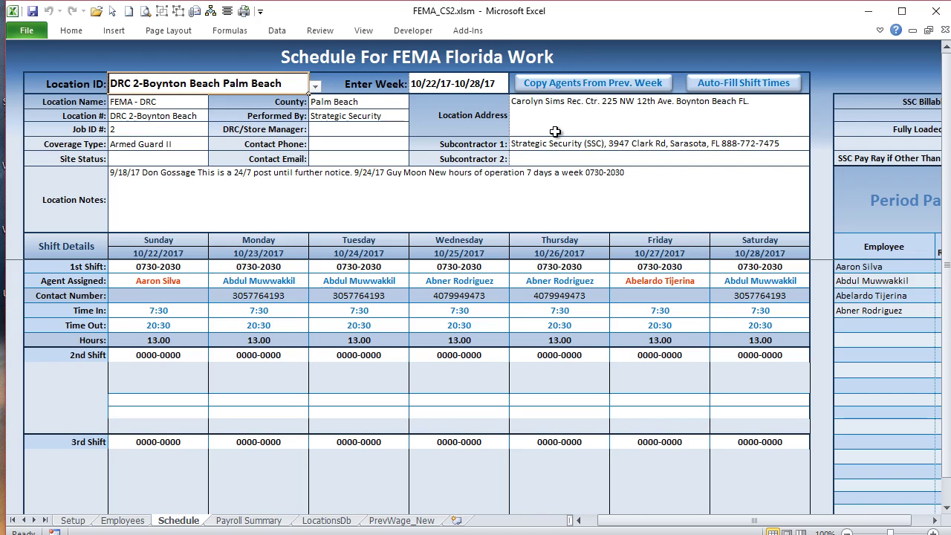
Copy the previous week's agents and auto-fill the shift times, confirming both replacements
left_click(611, 84)
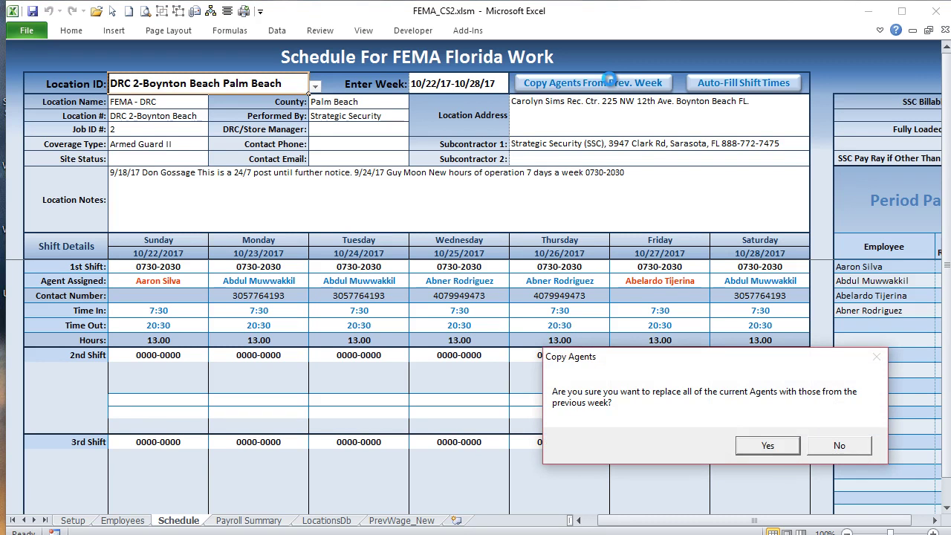
left_click(767, 446)
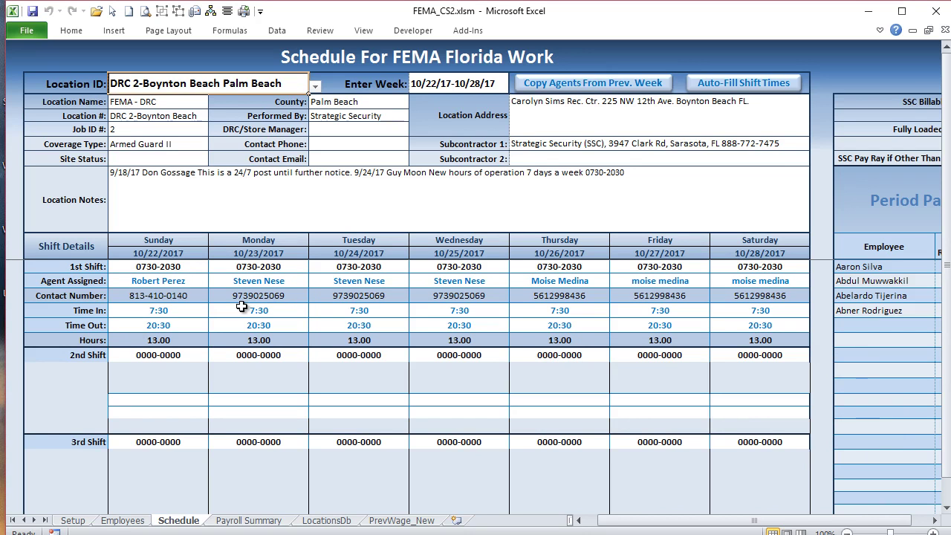
left_click(732, 85)
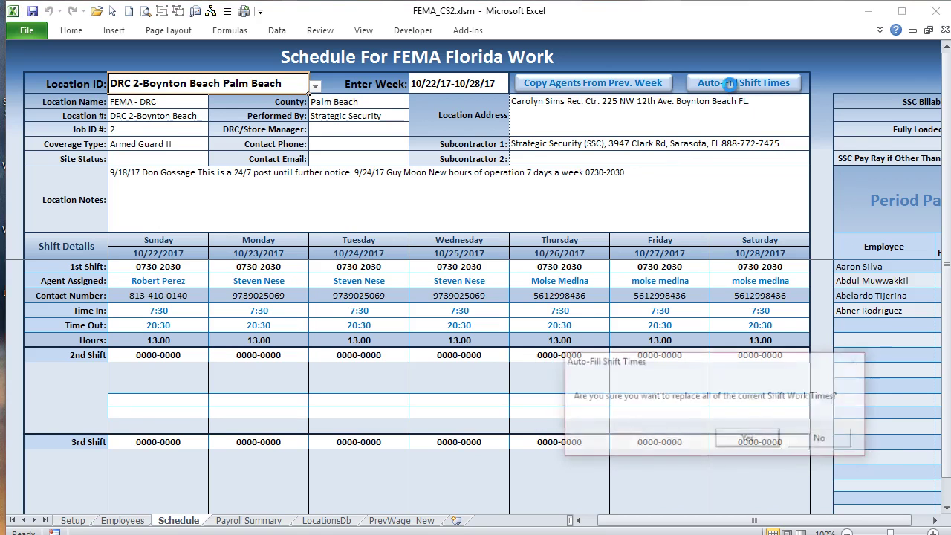
left_click(748, 439)
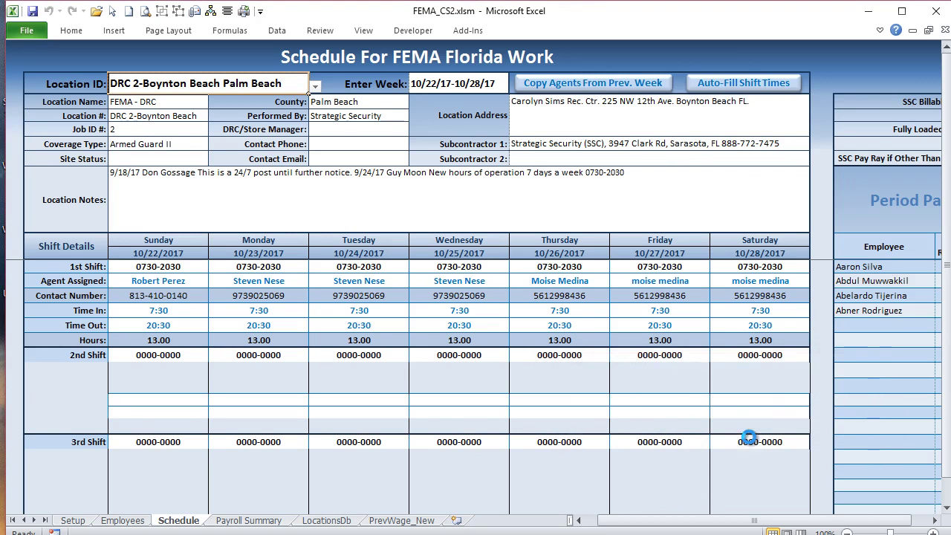
Verify Tuesday's assigned agent and 0730-2030 first shift in their dropdowns, leaving both unchanged
left_click(364, 315)
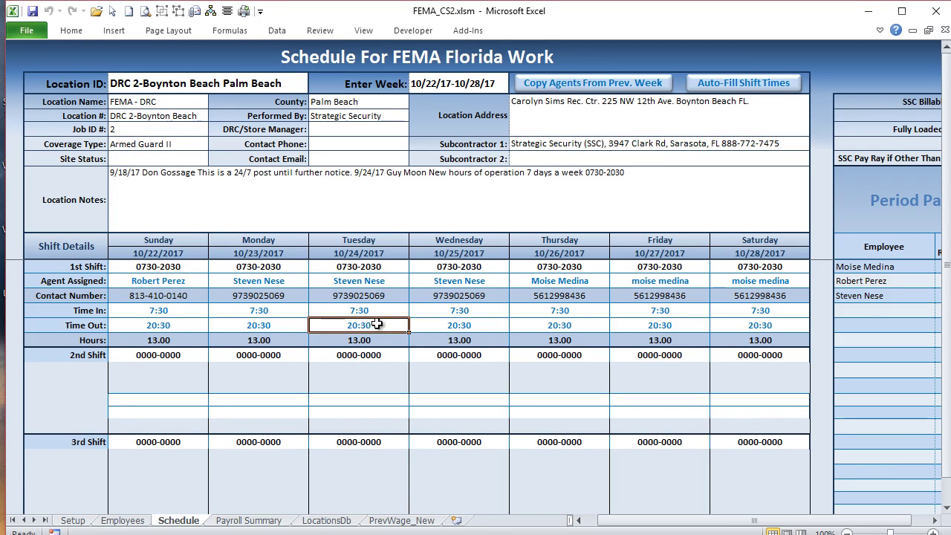
left_click(399, 279)
left_click(417, 281)
left_click(397, 290)
left_click(399, 265)
left_click(414, 268)
left_click(390, 278)
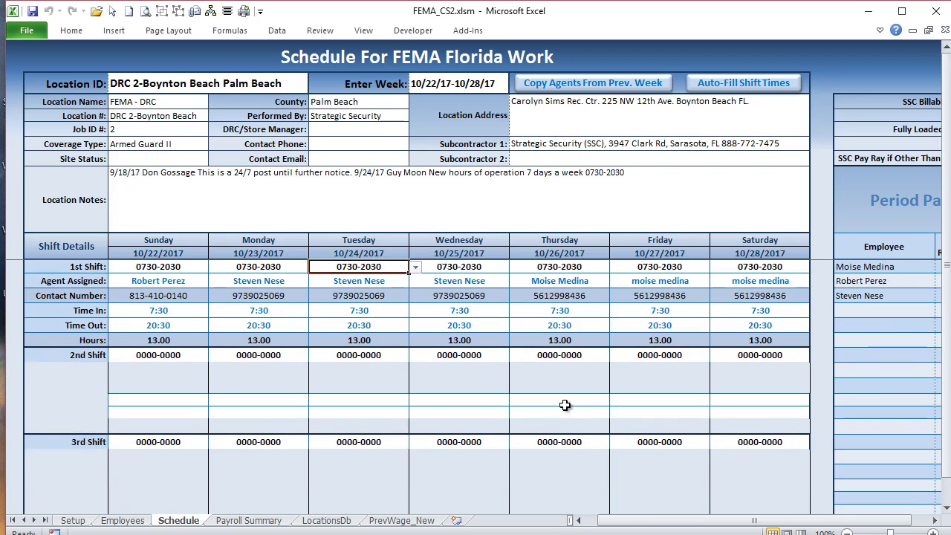
Glance at the Period Pay Summary, then pick week 10/08/17-10/14/17 in Enter Week
left_click_drag(634, 526, 651, 525)
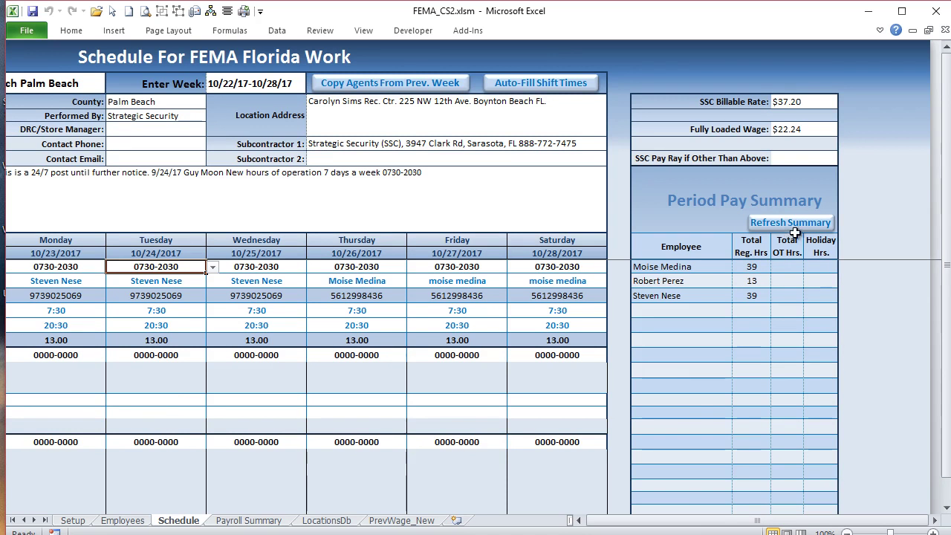
left_click_drag(689, 526, 667, 526)
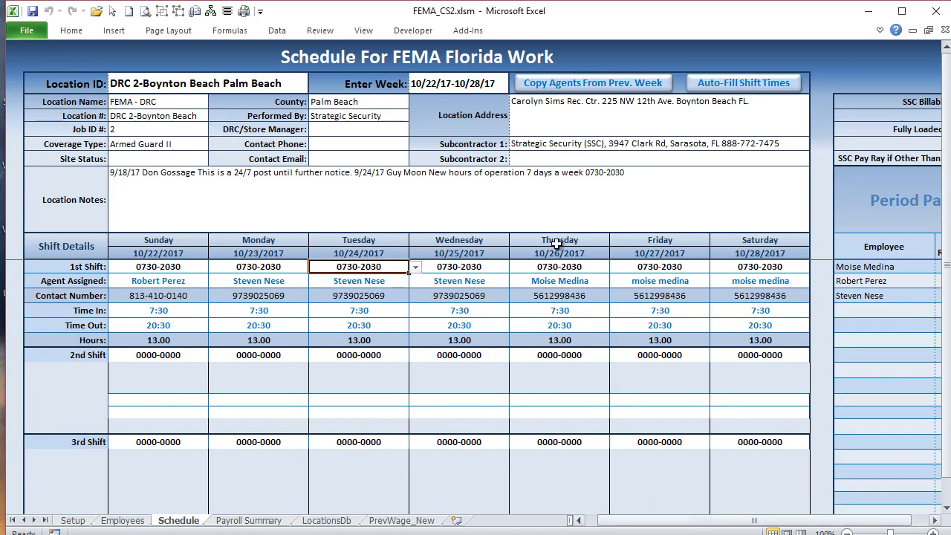
left_click(451, 84)
left_click(514, 86)
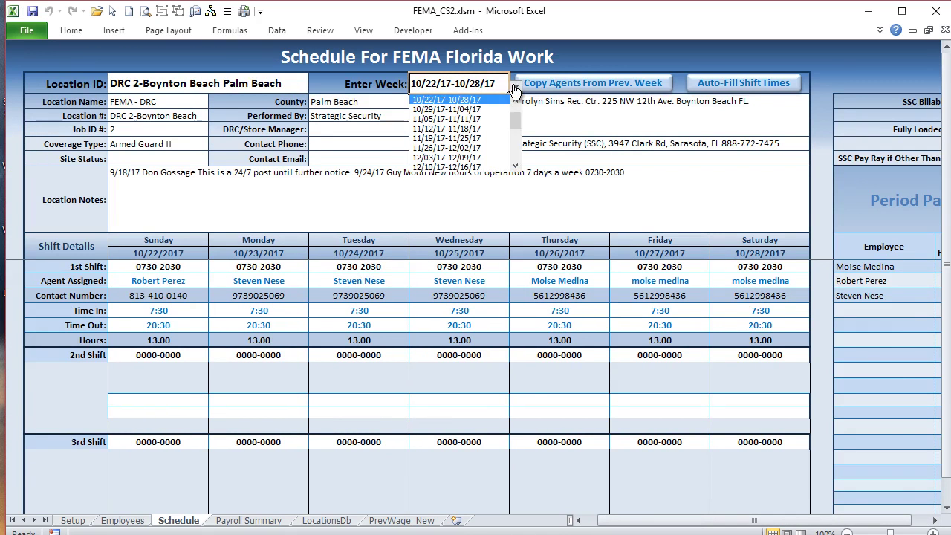
left_click_drag(518, 132, 516, 118)
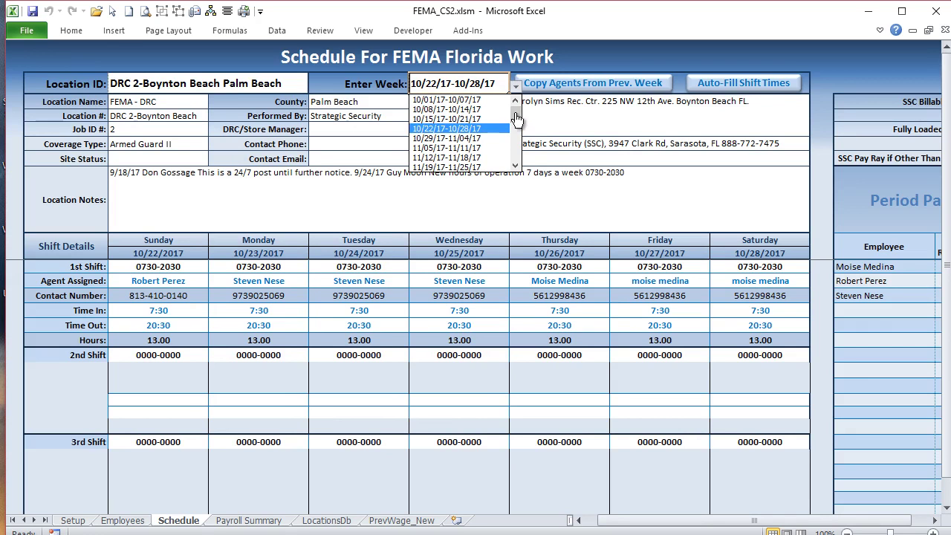
left_click(489, 109)
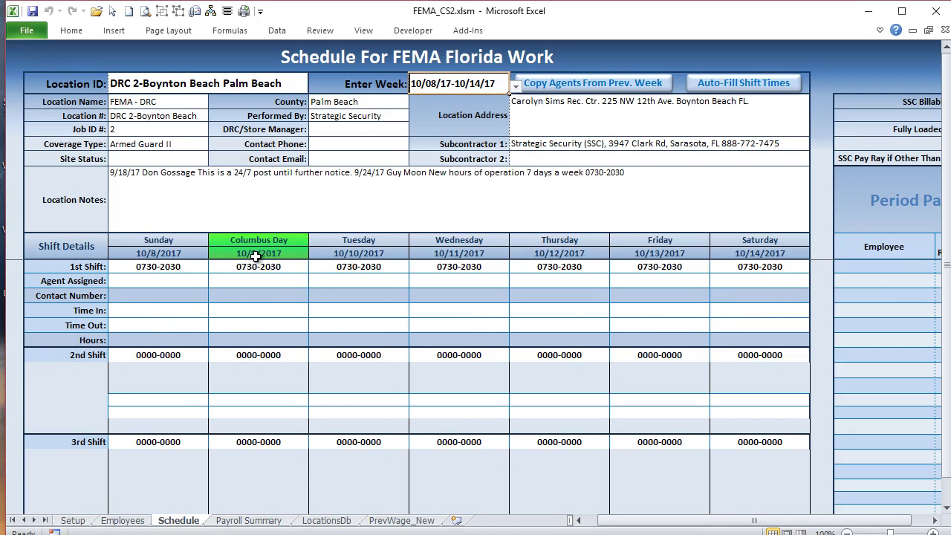
left_click(72, 520)
left_click_drag(645, 524, 603, 524)
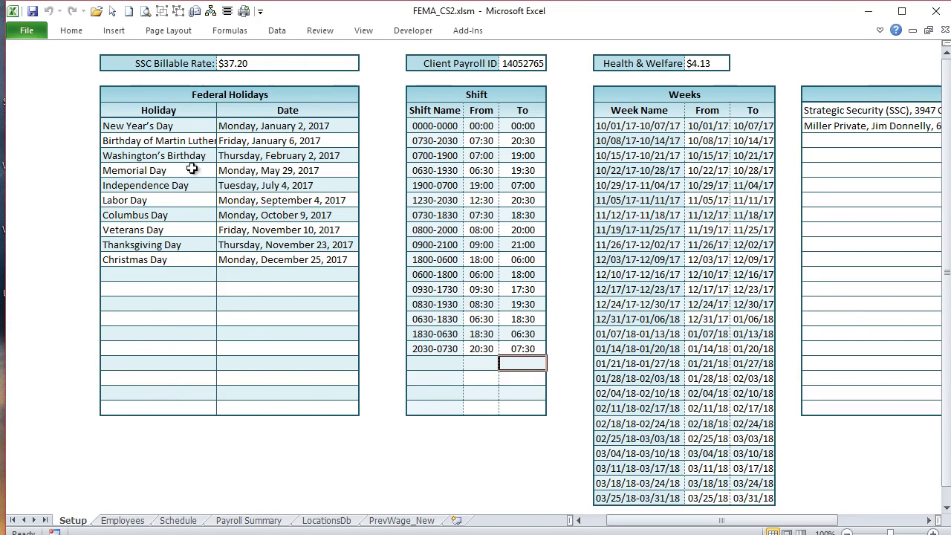
left_click_drag(167, 126, 266, 297)
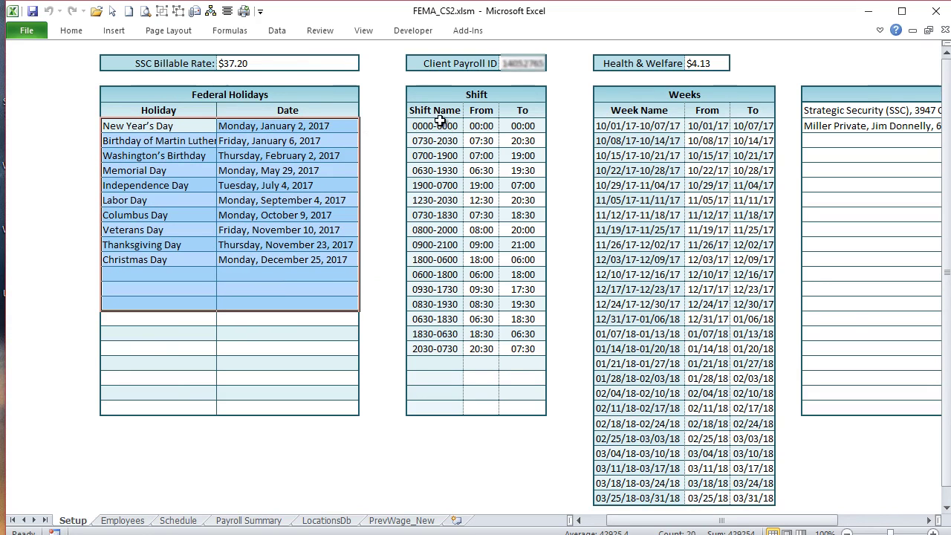
left_click_drag(476, 139, 529, 357)
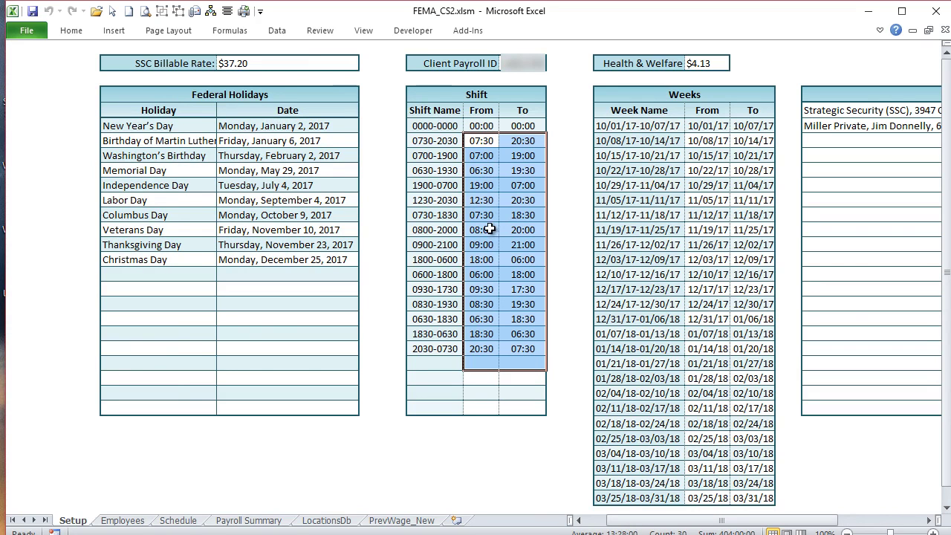
left_click_drag(702, 125, 746, 334)
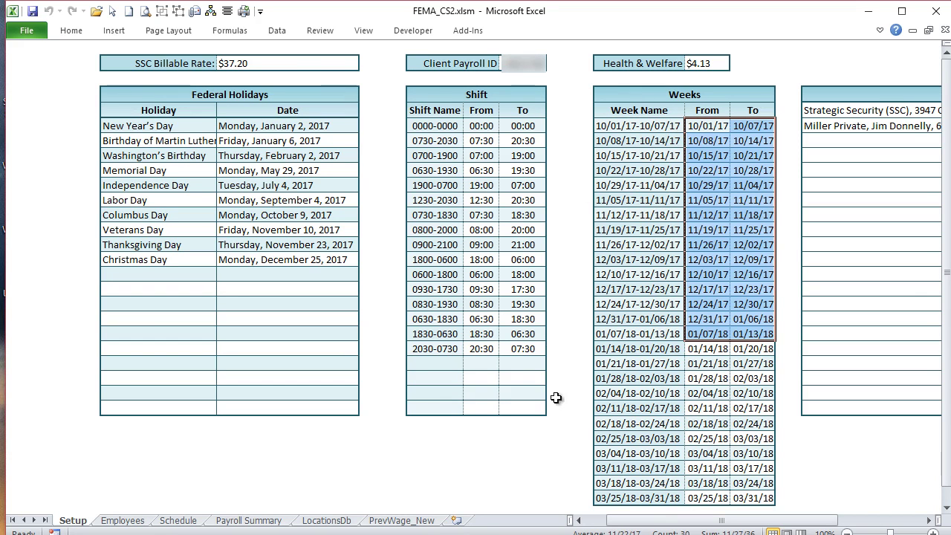
left_click_drag(661, 520, 743, 520)
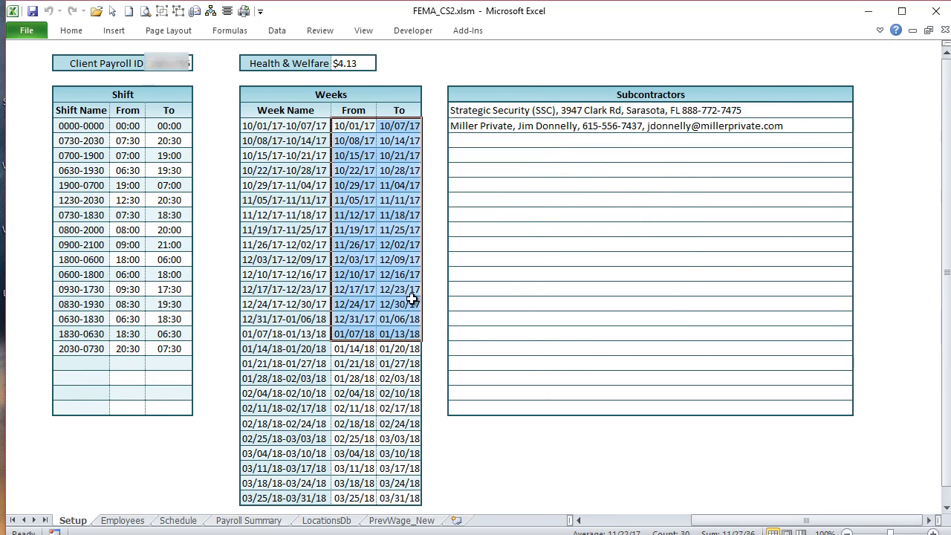
scroll(412, 299, "down", 2)
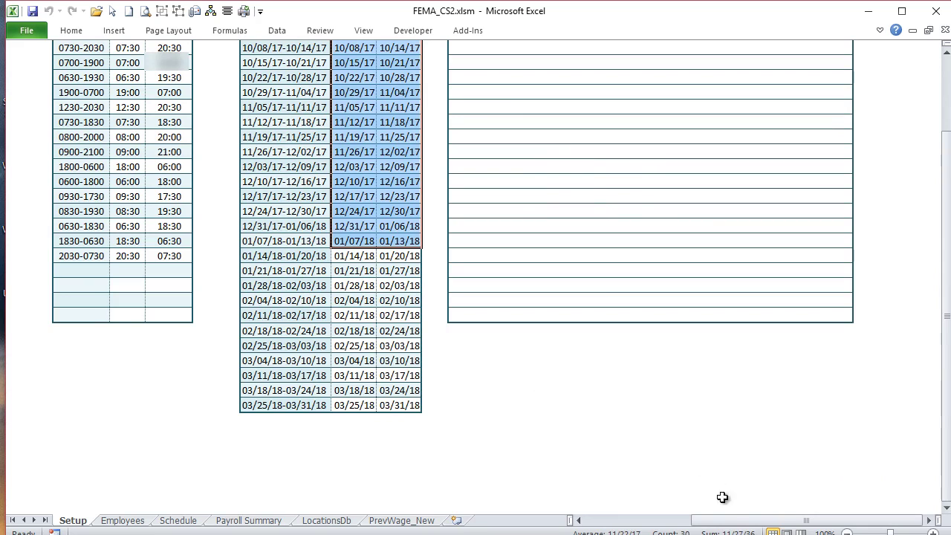
scroll(698, 490, "up", 2)
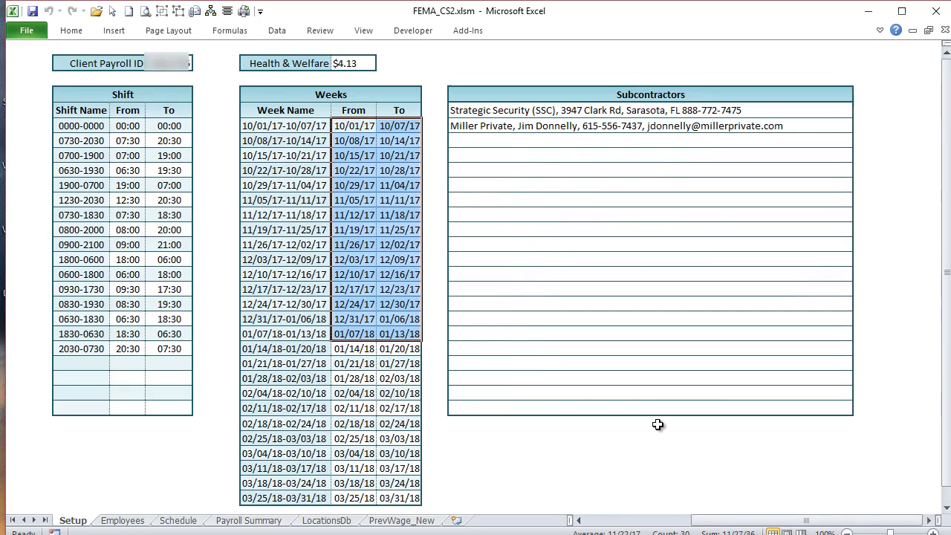
left_click_drag(703, 528, 599, 528)
Scroll through the Employees list, then return to the Boynton Beach Schedule sheet for 10/08/17–10/14/17
scroll(520, 490, "down", 1)
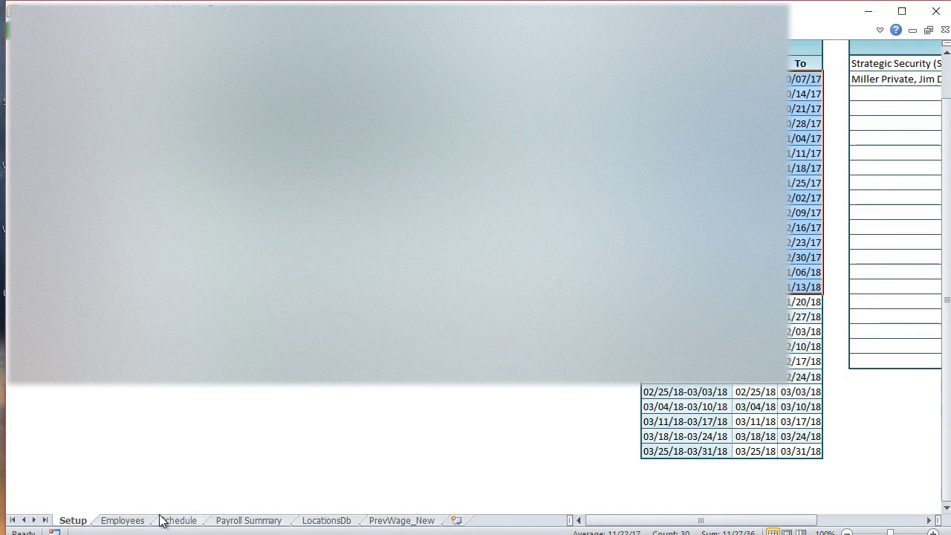
left_click(133, 520)
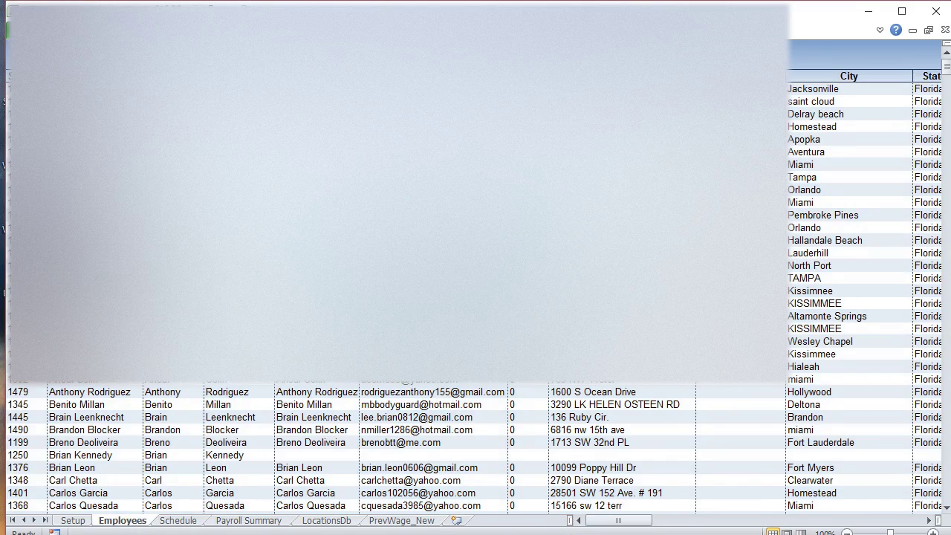
scroll(475, 445, "down", 12)
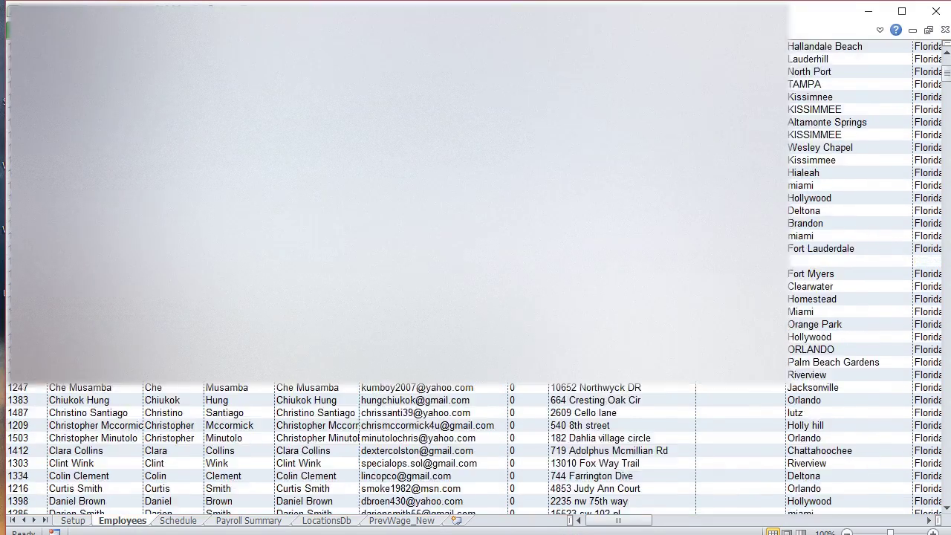
scroll(476, 446, "up", 12)
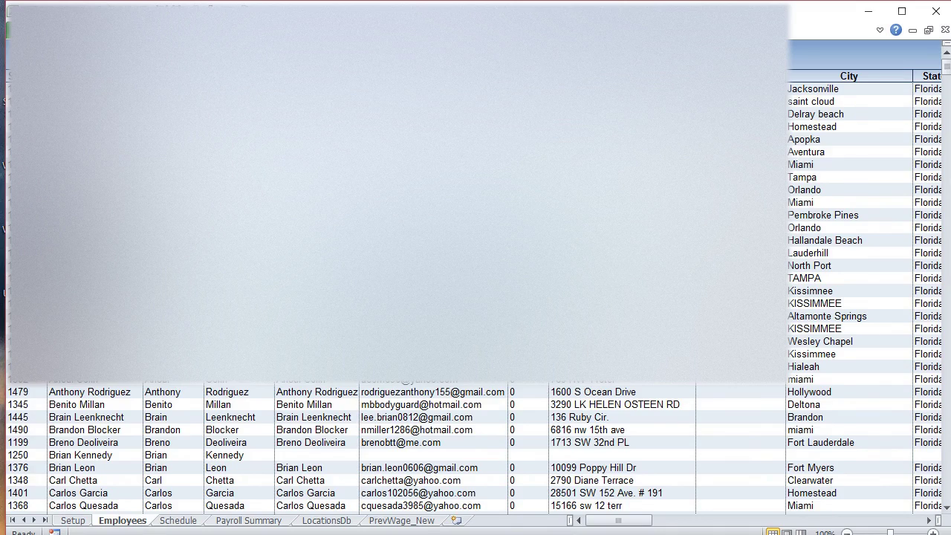
scroll(476, 445, "down", 20)
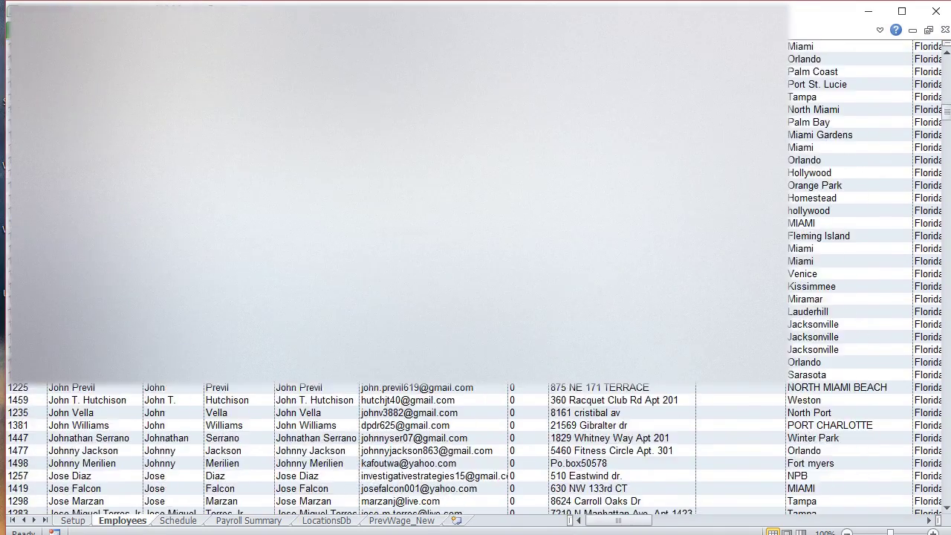
scroll(475, 446, "down", 20)
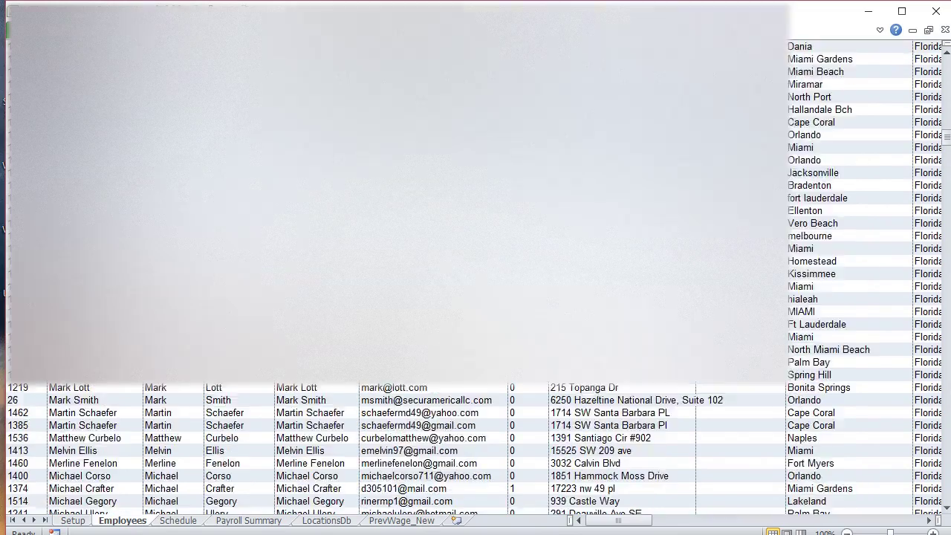
scroll(475, 446, "up", 9)
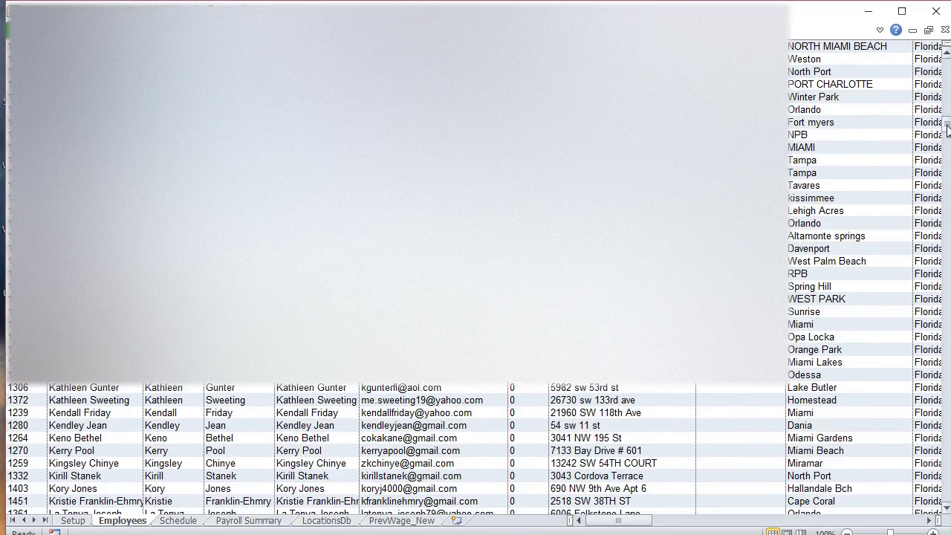
left_click_drag(946, 128, 946, 54)
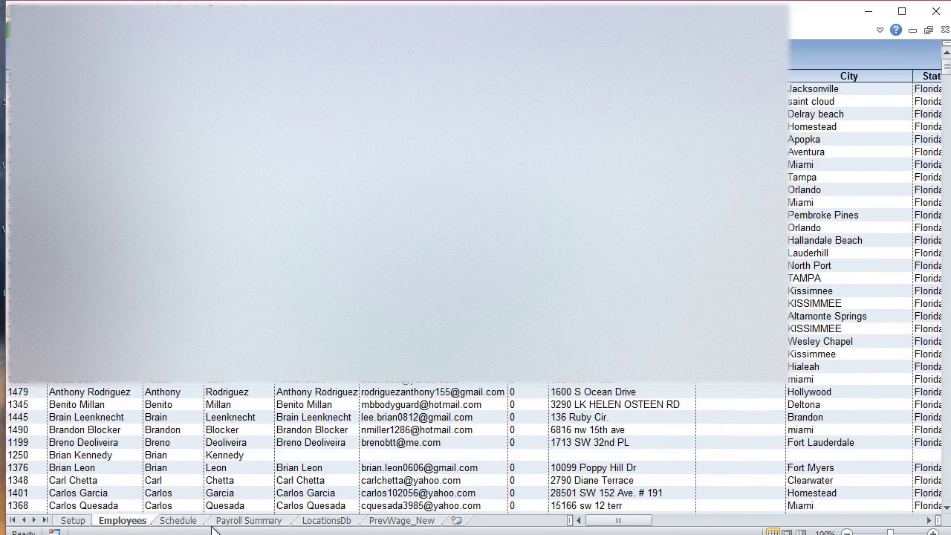
left_click(178, 521)
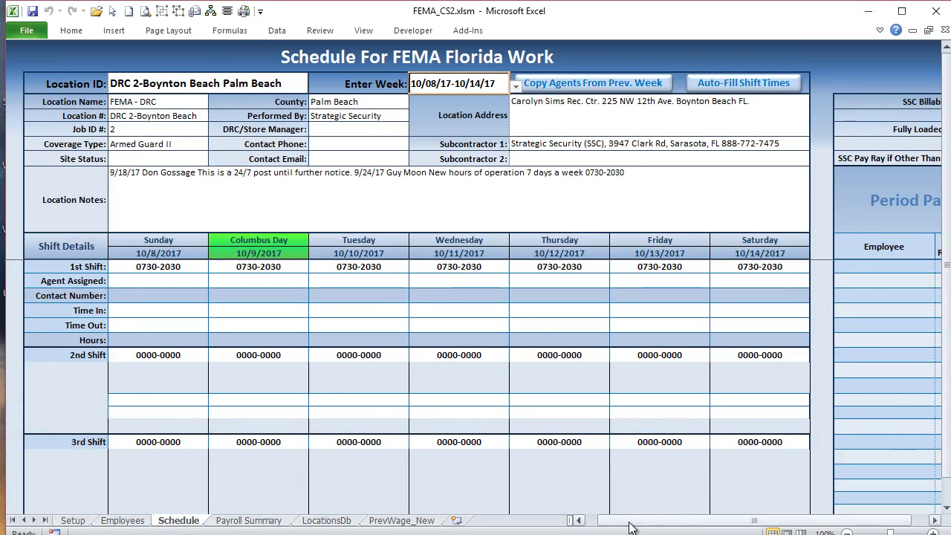
left_click_drag(629, 527, 579, 527)
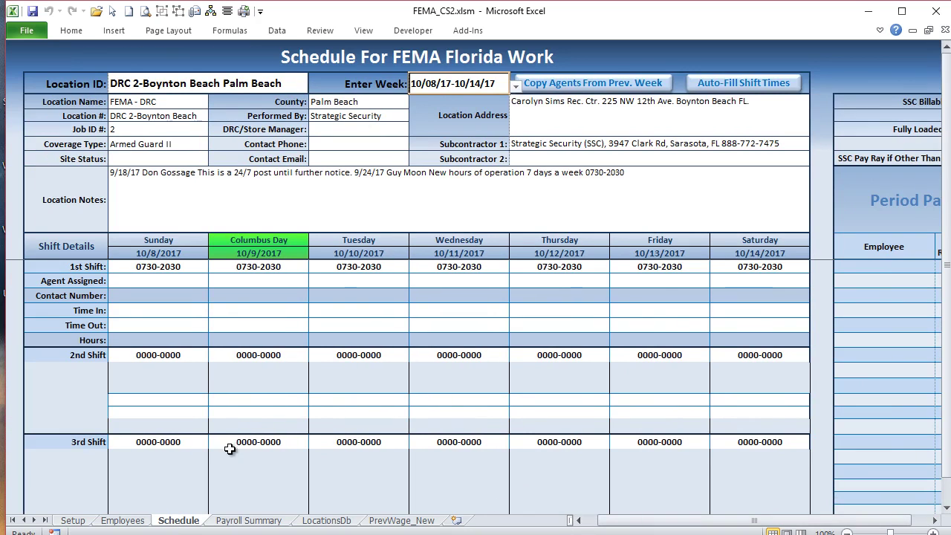
On the Payroll Summary sheet, set First Week to 10/08/17-10/14/17 and review the Earnings Summary Report
left_click(238, 521)
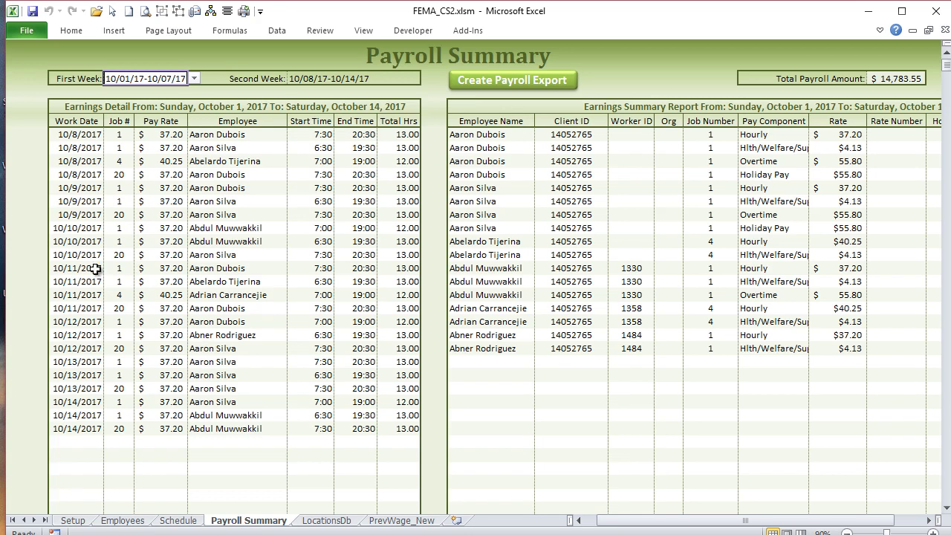
left_click(193, 78)
left_click(174, 100)
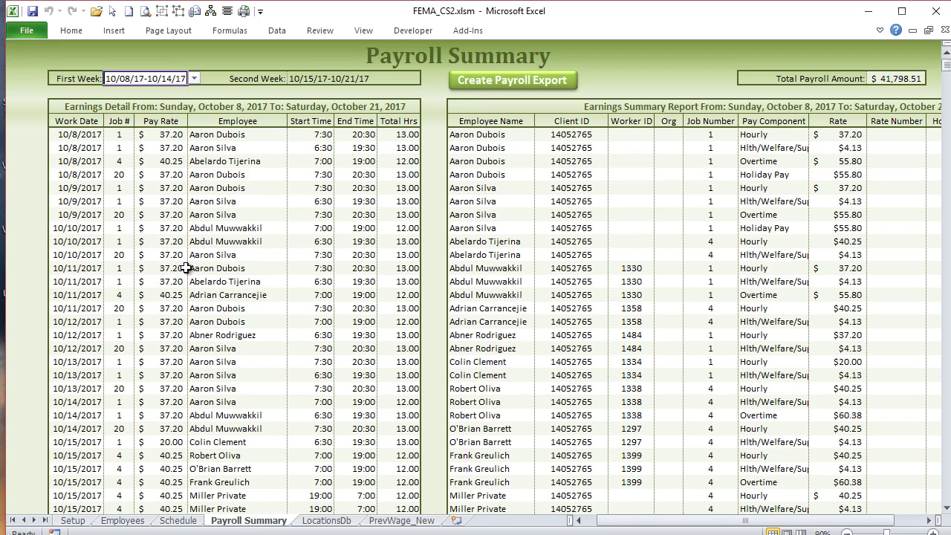
scroll(217, 288, "down", 1)
scroll(217, 288, "up", 1)
left_click_drag(102, 148, 347, 451)
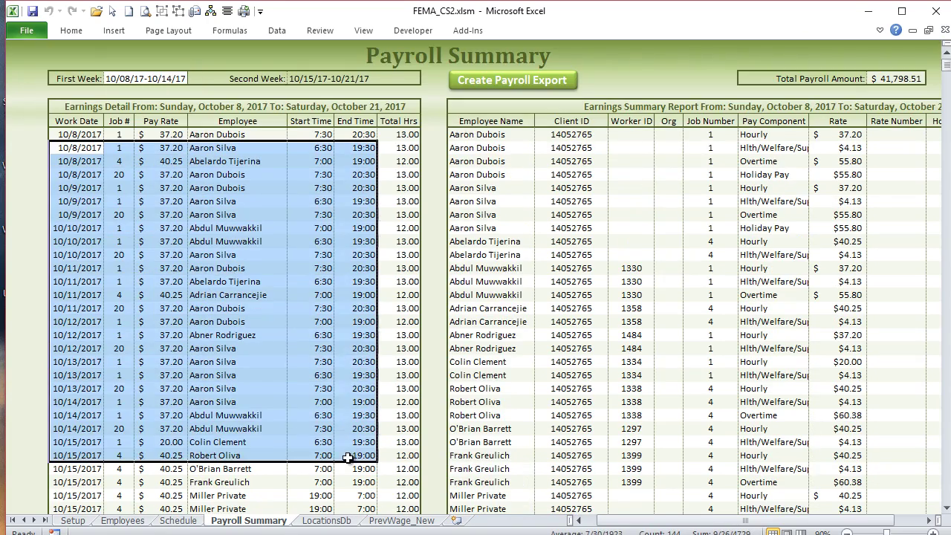
scroll(314, 388, "down", 8)
scroll(298, 369, "up", 8)
Select an employee's entry in the summary report and copy it
left_click(528, 159)
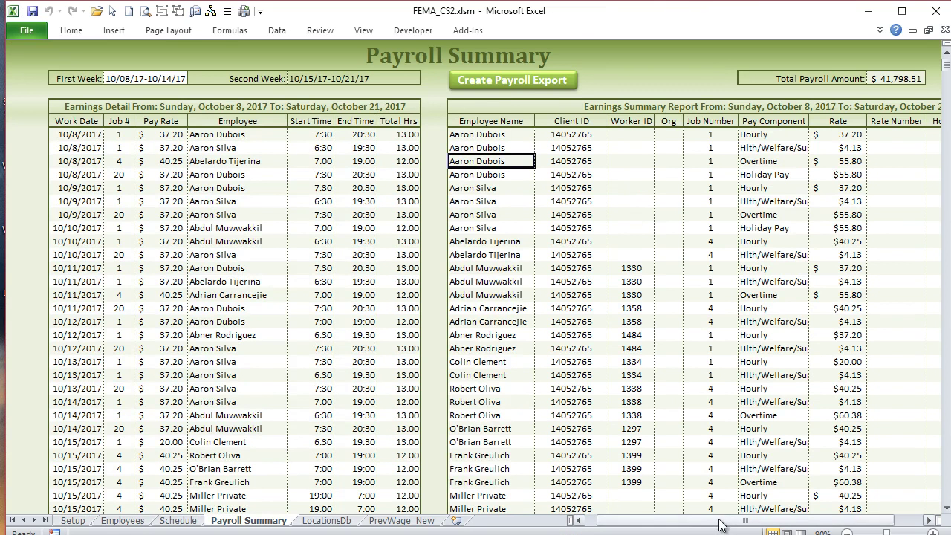
left_click_drag(724, 524, 742, 527)
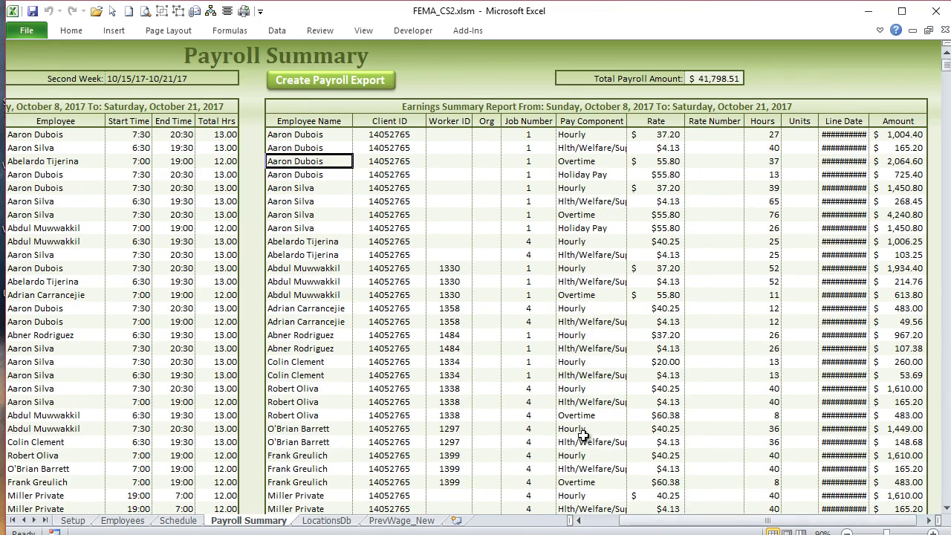
key("ctrl+c")
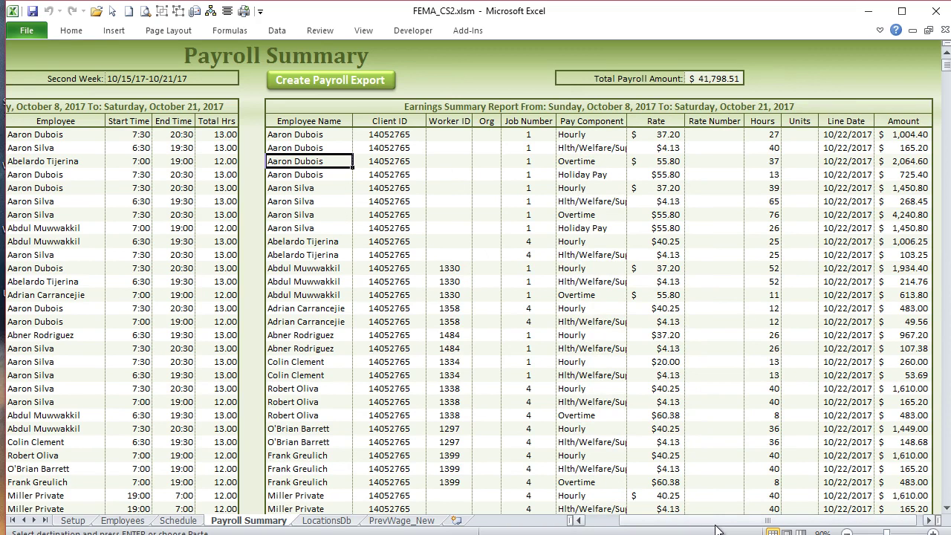
left_click_drag(717, 529, 693, 529)
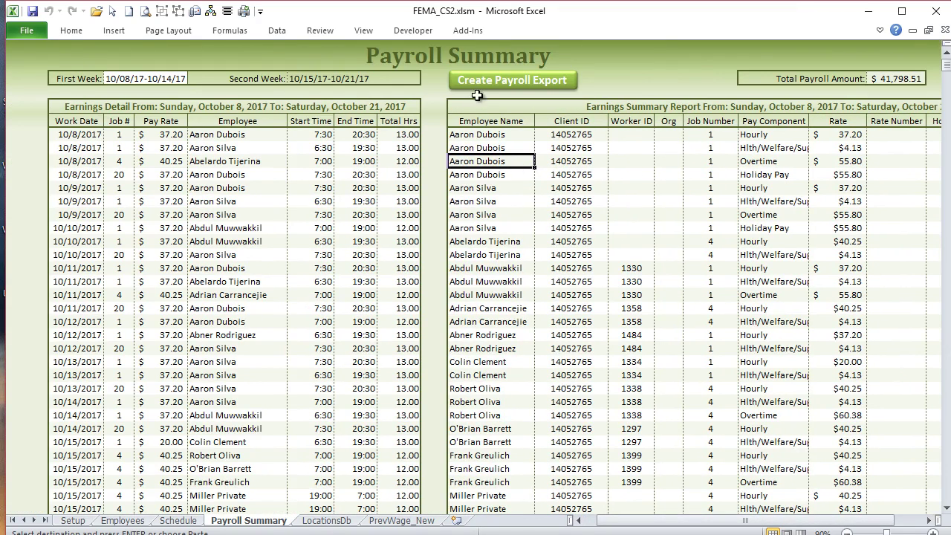
Run Create Payroll Export and review the resulting Book18 rows with 10/22/2017 line dates
left_click(519, 83)
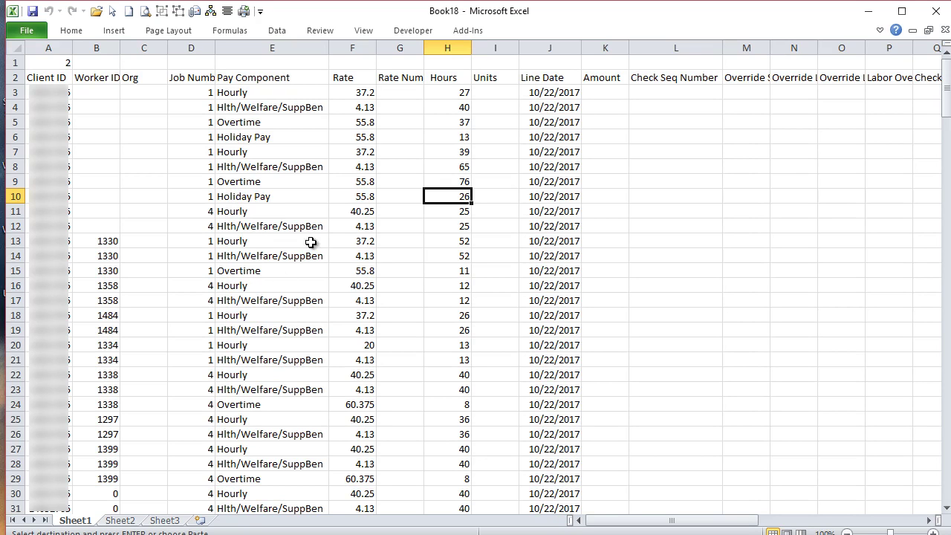
scroll(123, 240, "down", 10)
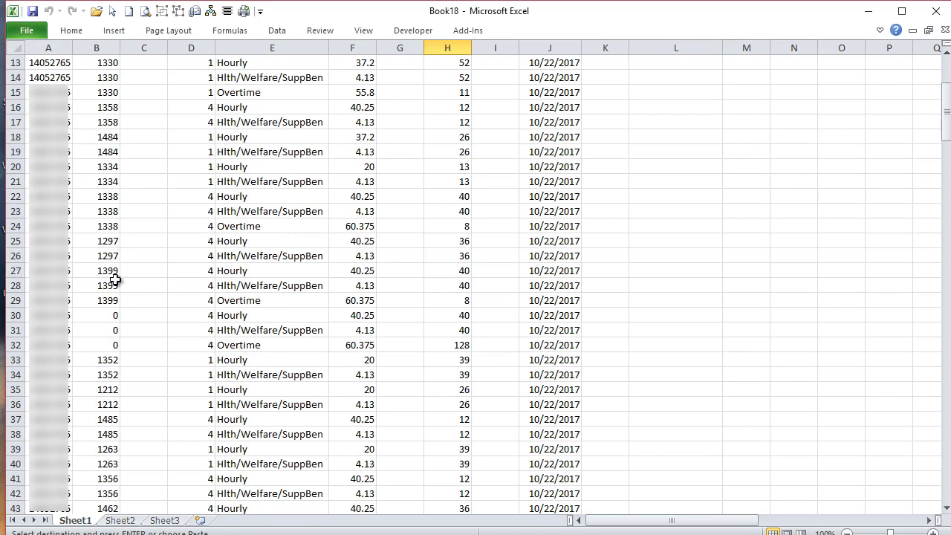
scroll(113, 296, "up", 10)
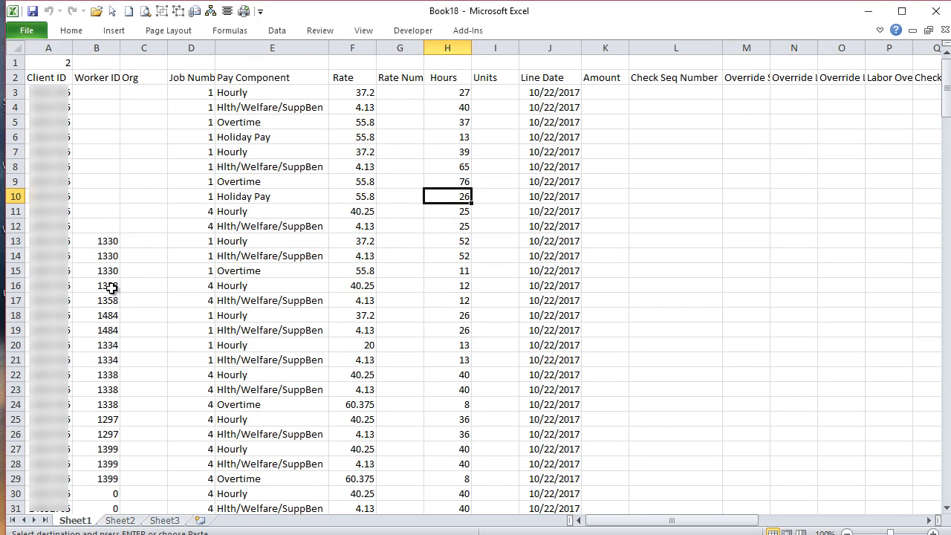